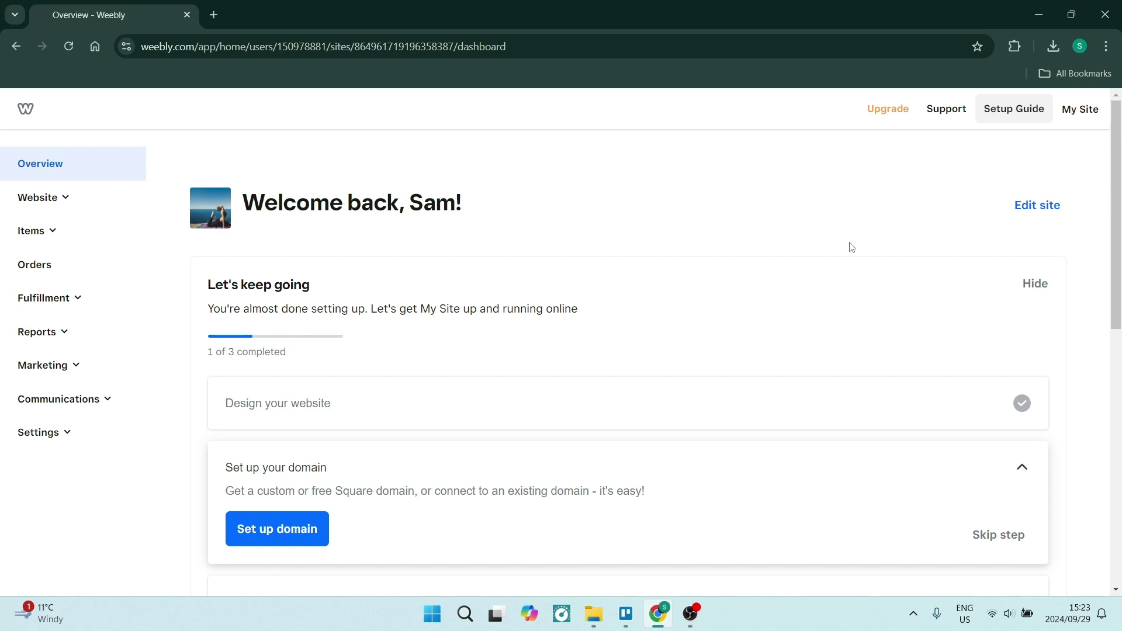
- From the dashboard's Website section, open the yoga site in the Weebly editor with Edit site
{"action": "left_click", "coordinate": [71, 199]}
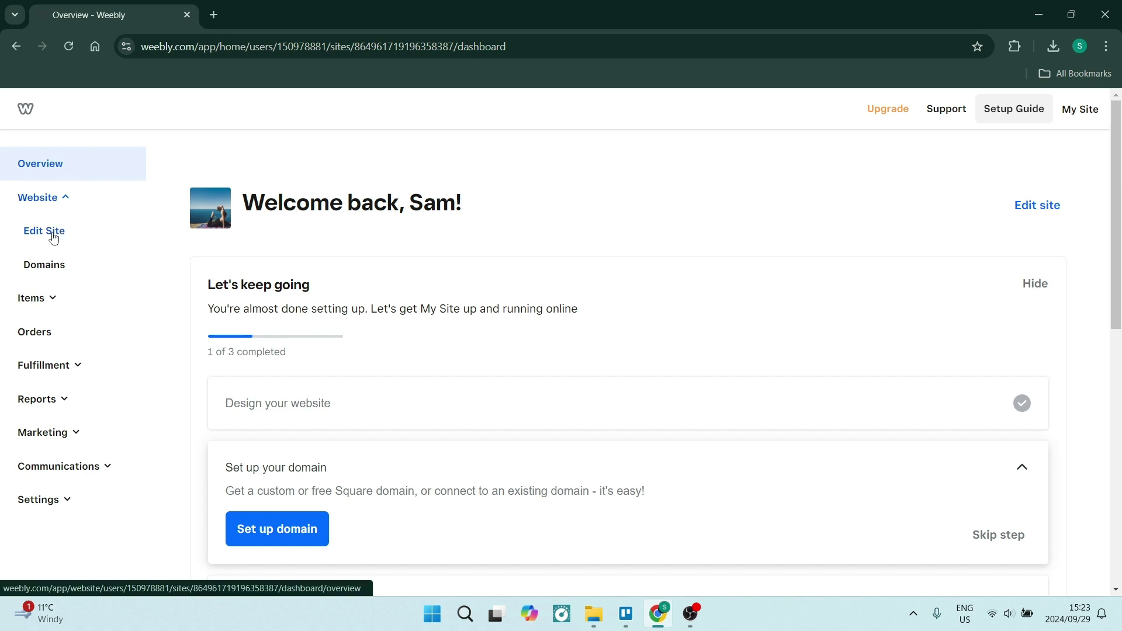
{"action": "left_click", "coordinate": [1022, 213]}
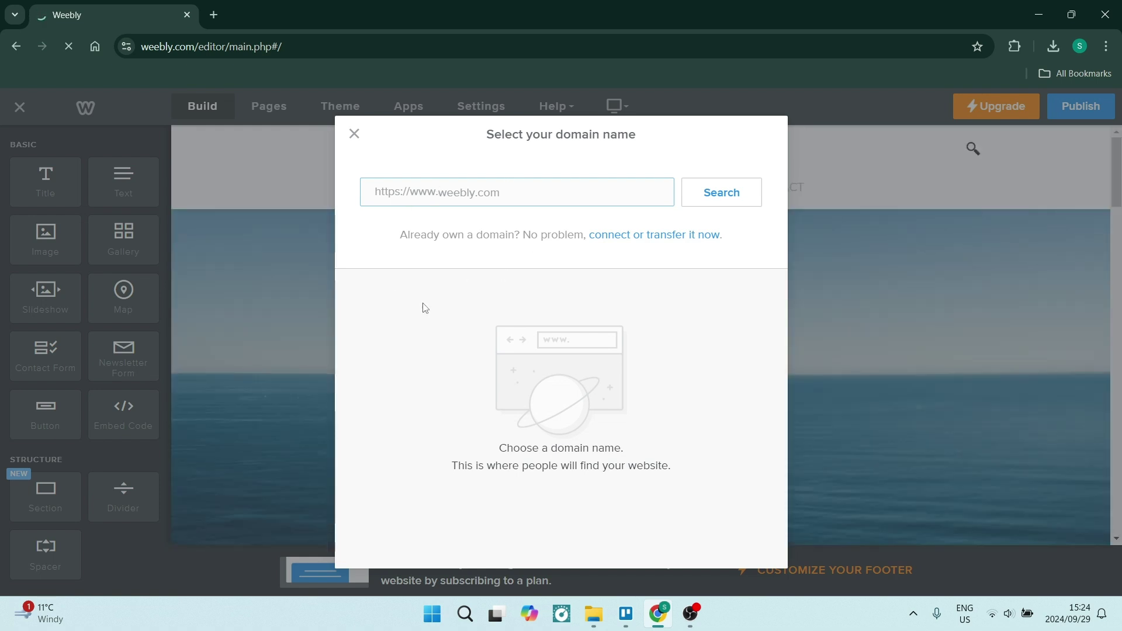
- Close the 'Select your domain name' prompt and scroll through the PRACTICE YOGA home page
{"action": "left_click", "coordinate": [353, 136]}
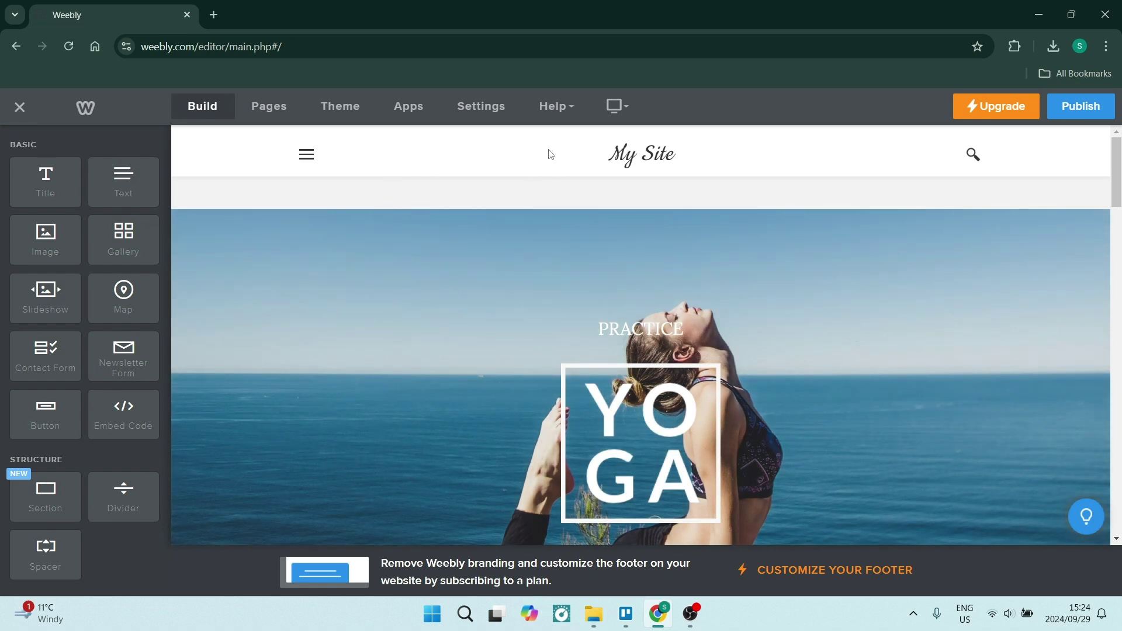
{"action": "scroll", "coordinate": [528, 265], "scroll_direction": "down", "scroll_amount": 10}
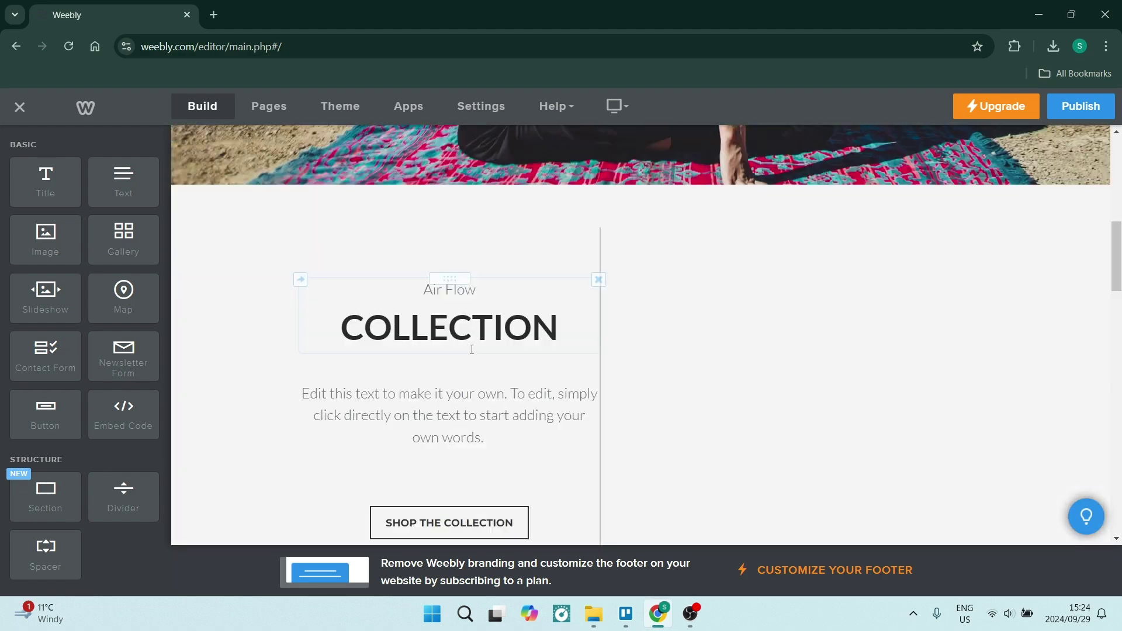
{"action": "scroll", "coordinate": [471, 349], "scroll_direction": "up", "scroll_amount": 10}
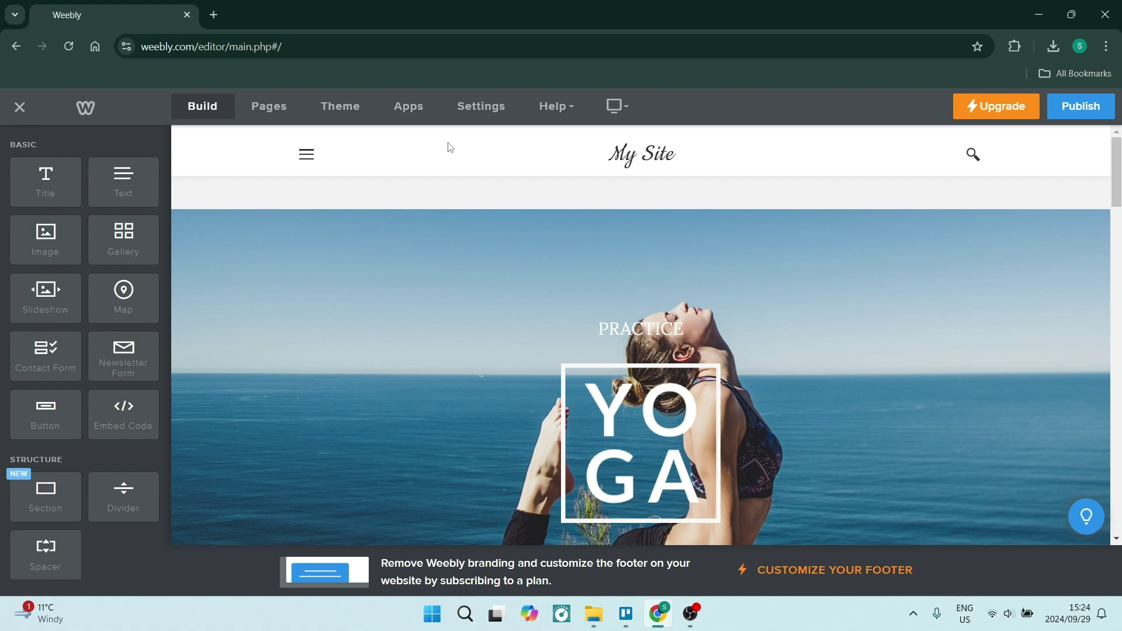
{"action": "double_click", "coordinate": [599, 157]}
{"action": "left_click", "coordinate": [482, 162]}
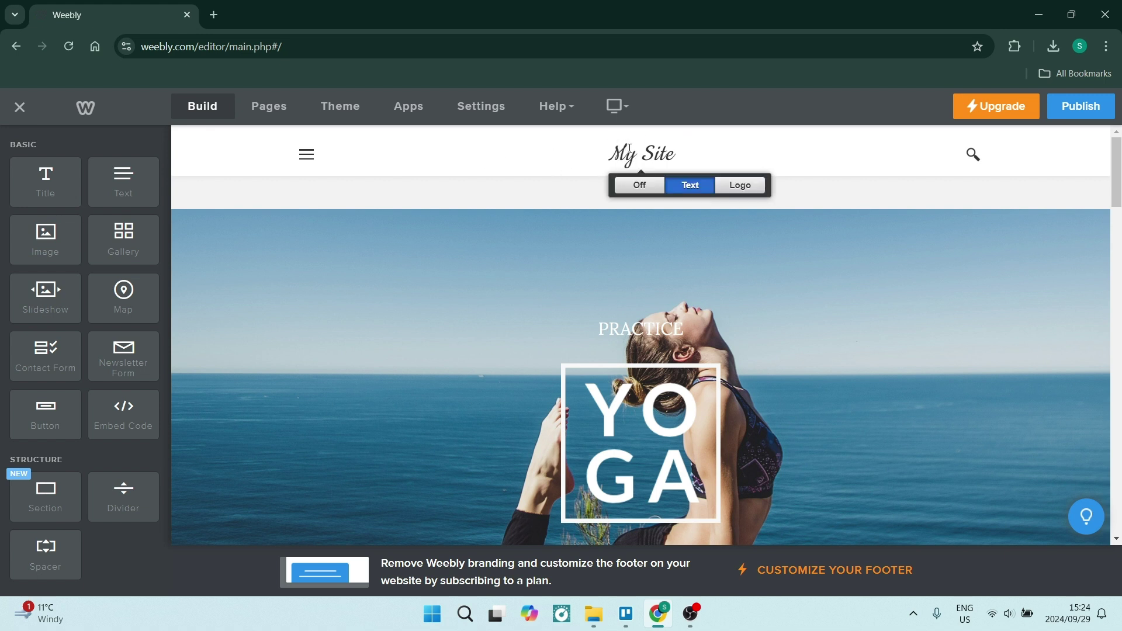
{"action": "left_click", "coordinate": [304, 158]}
{"action": "left_click", "coordinate": [310, 156]}
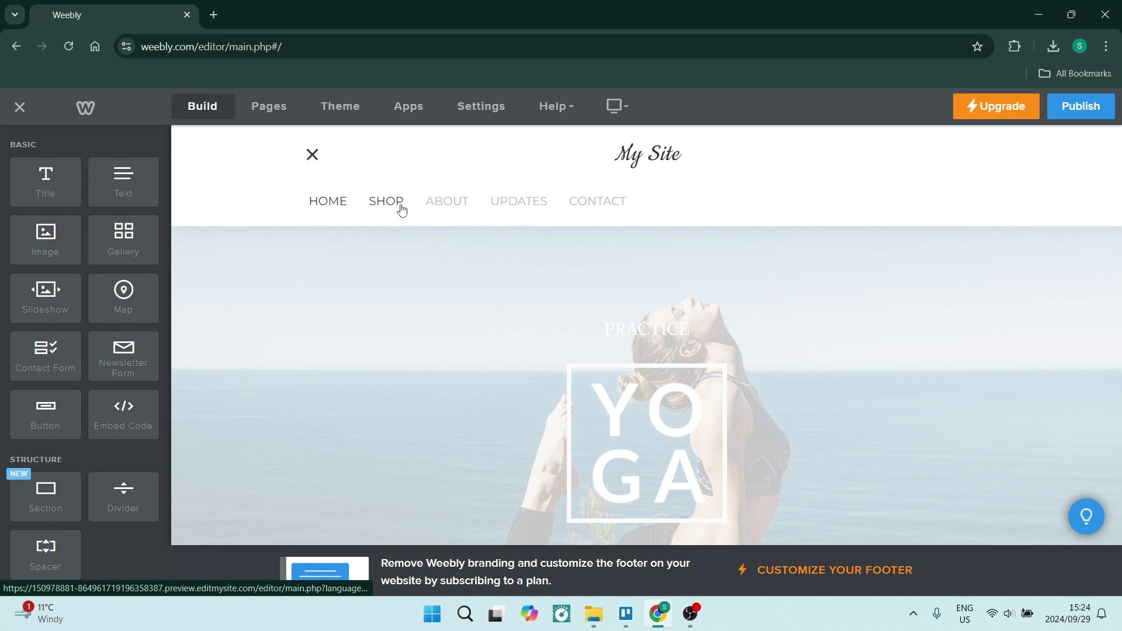
{"action": "left_click", "coordinate": [312, 155]}
{"action": "left_click", "coordinate": [653, 158]}
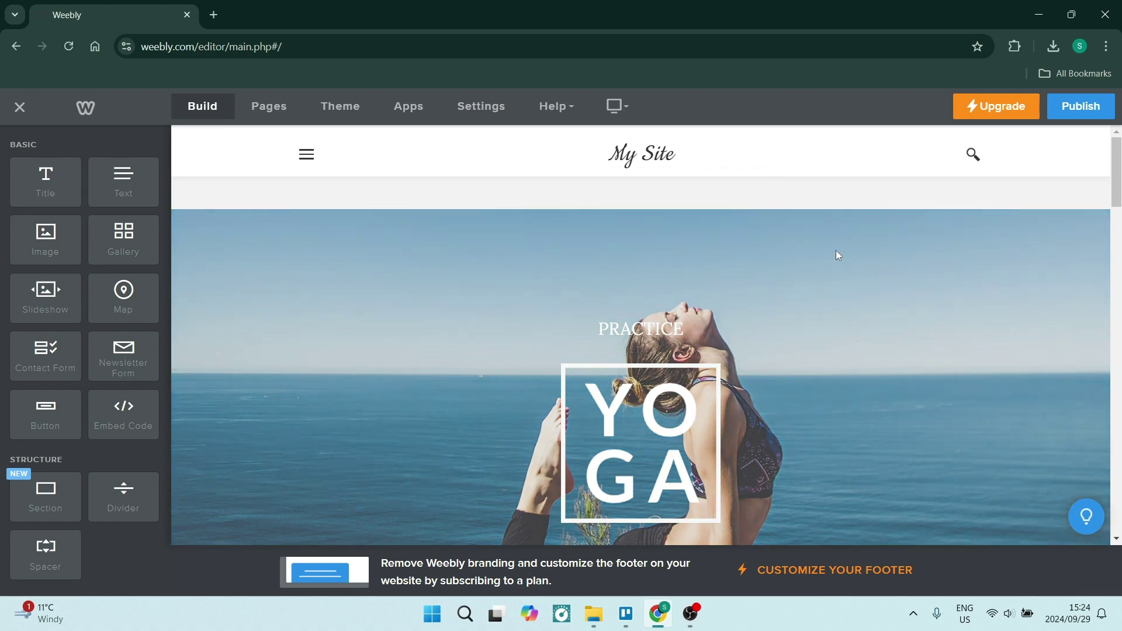
{"action": "scroll", "coordinate": [839, 250], "scroll_direction": "down", "scroll_amount": 5}
{"action": "scroll", "coordinate": [860, 243], "scroll_direction": "up", "scroll_amount": 5}
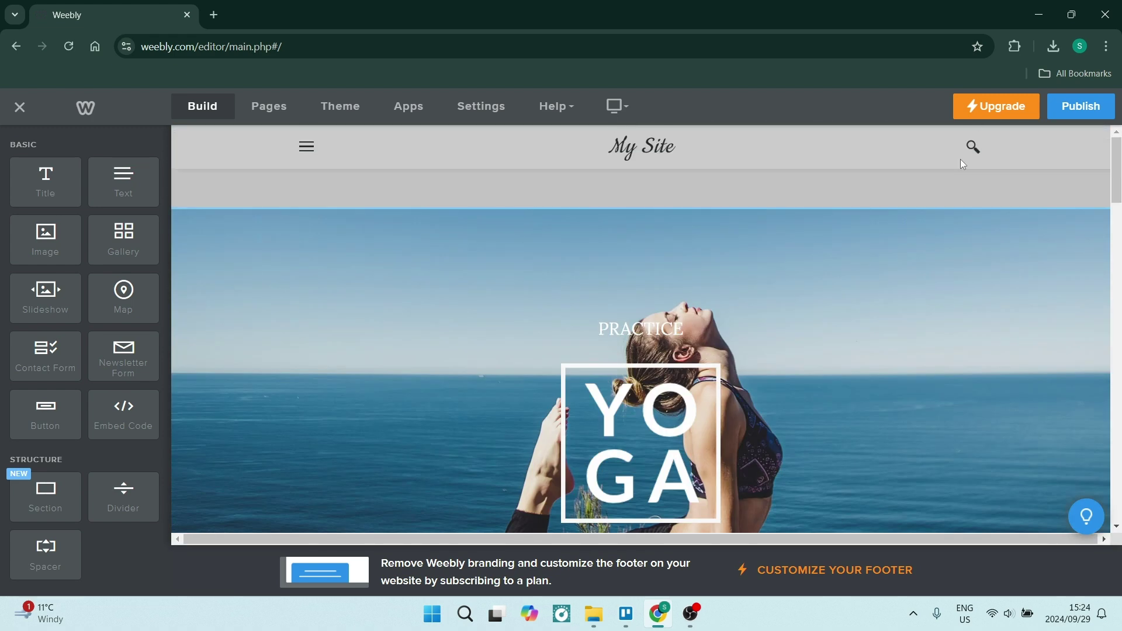
{"action": "left_click", "coordinate": [972, 154]}
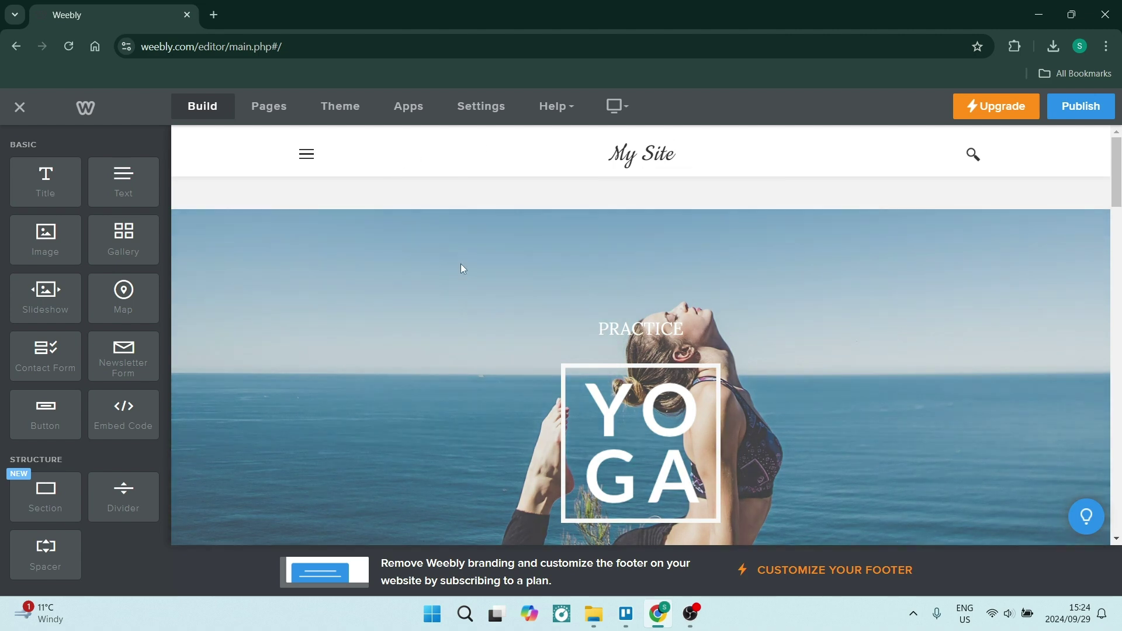
{"action": "scroll", "coordinate": [460, 264], "scroll_direction": "down", "scroll_amount": 6}
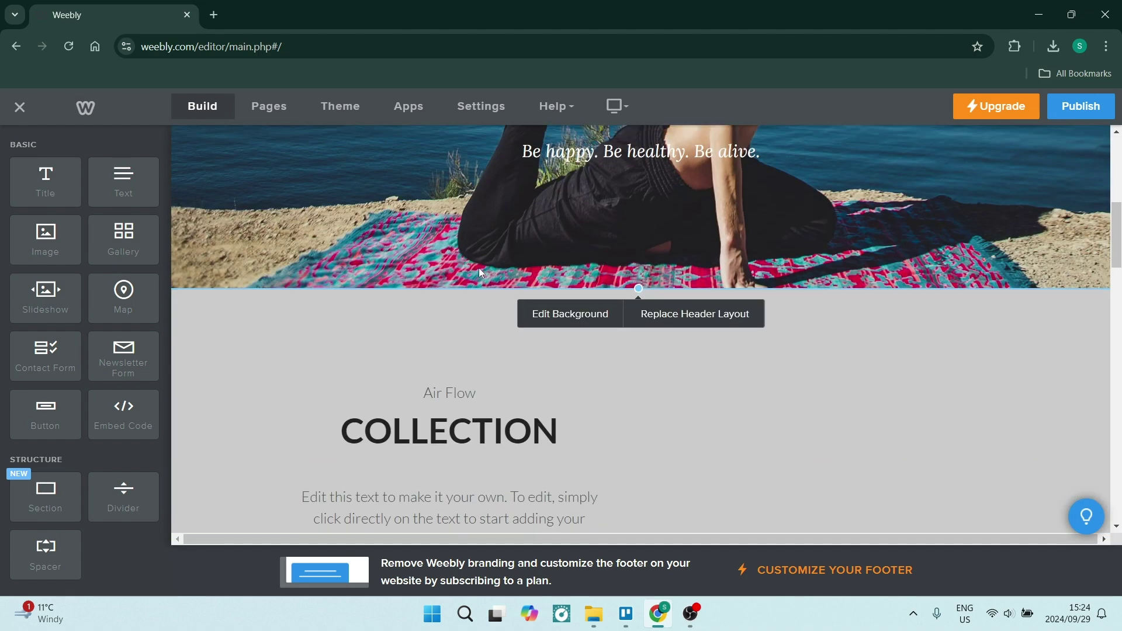
{"action": "scroll", "coordinate": [479, 272], "scroll_direction": "up", "scroll_amount": 6}
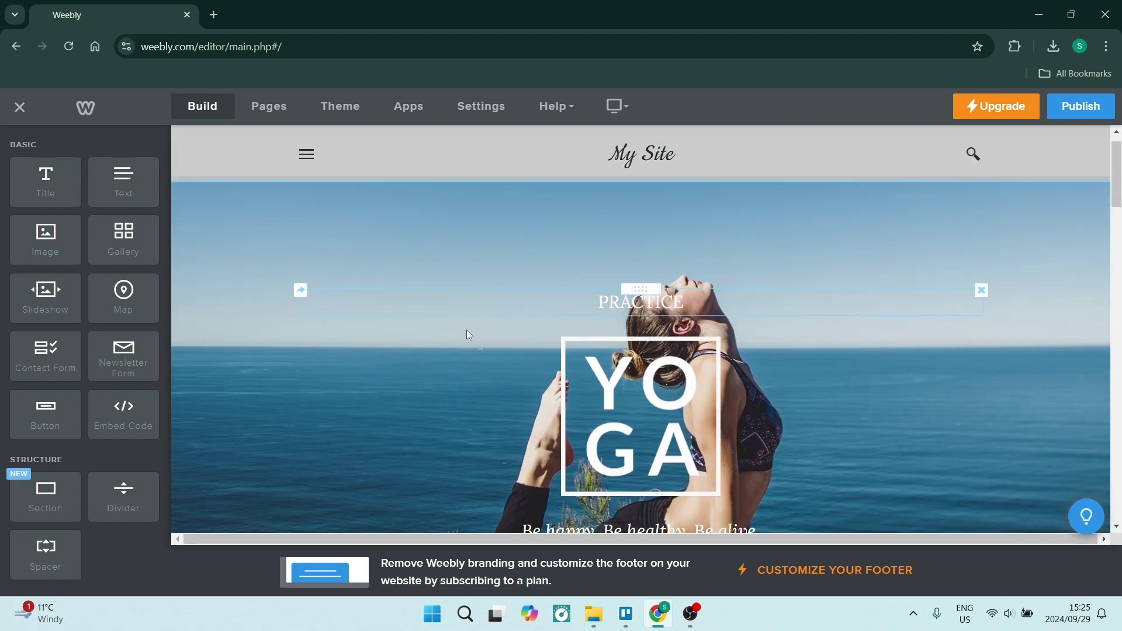
{"action": "scroll", "coordinate": [466, 329], "scroll_direction": "down", "scroll_amount": 2}
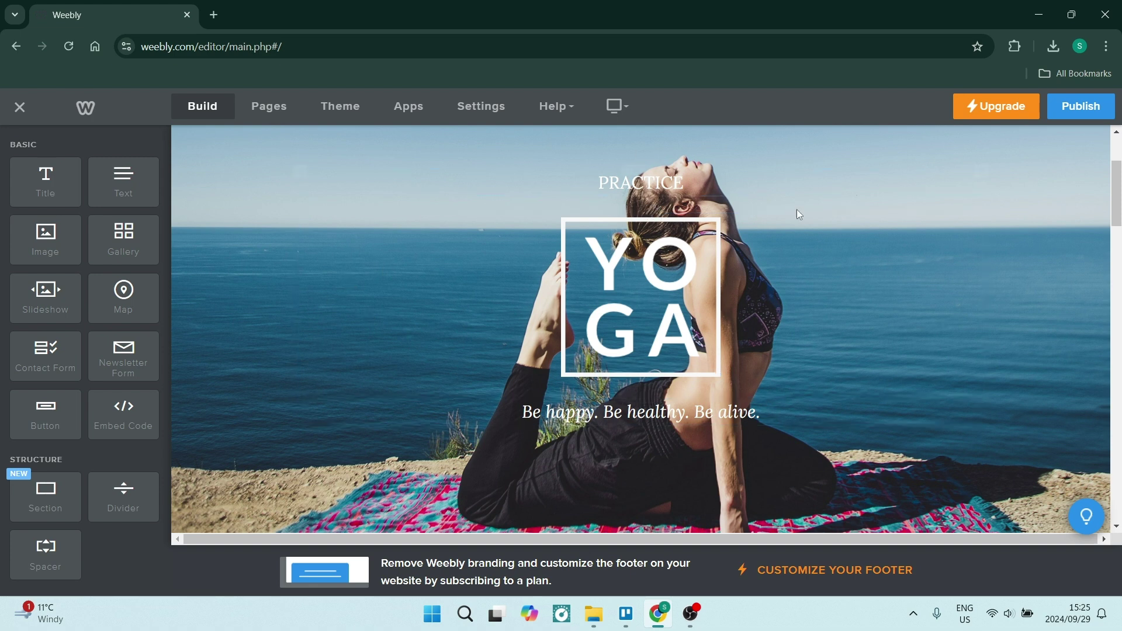
{"action": "scroll", "coordinate": [538, 364], "scroll_direction": "down", "scroll_amount": 3}
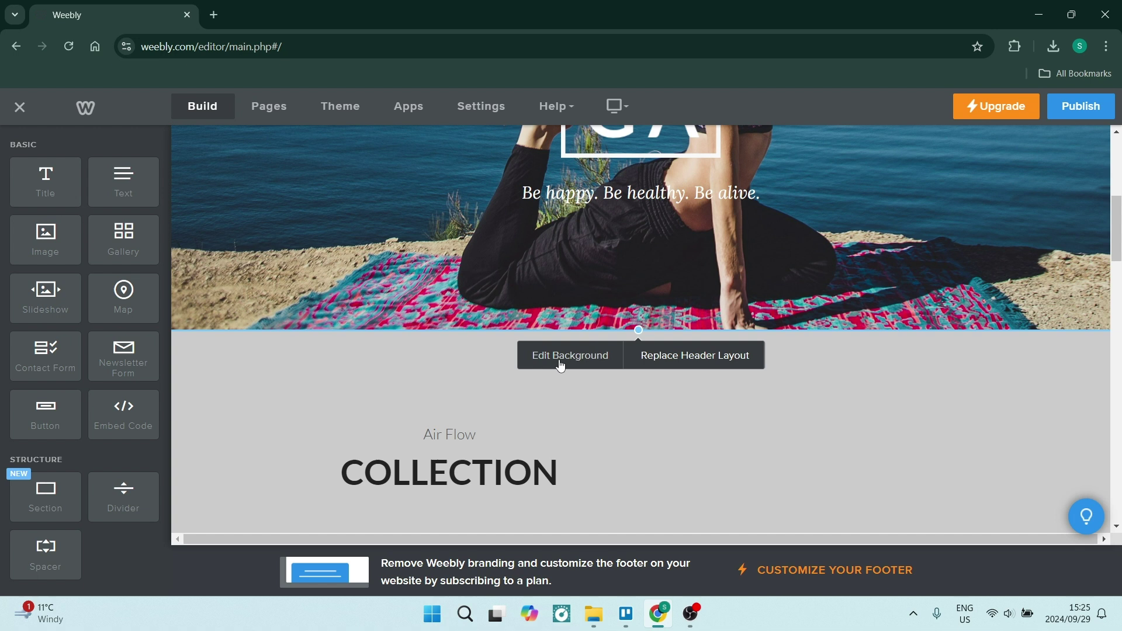
{"action": "left_click", "coordinate": [679, 366]}
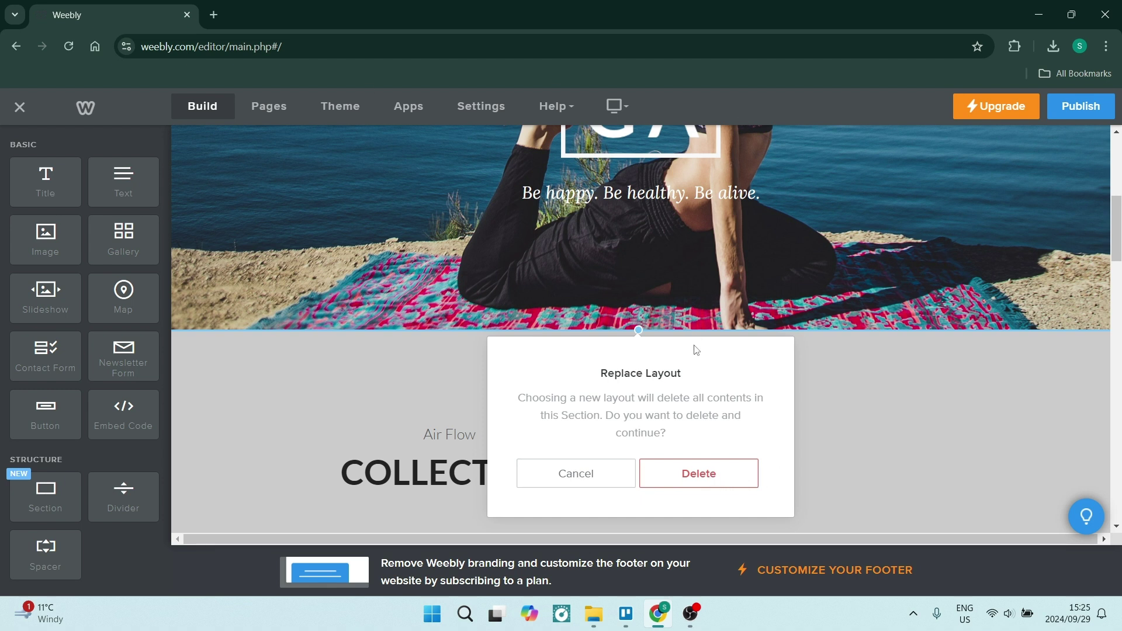
{"action": "scroll", "coordinate": [777, 374], "scroll_direction": "down", "scroll_amount": 2}
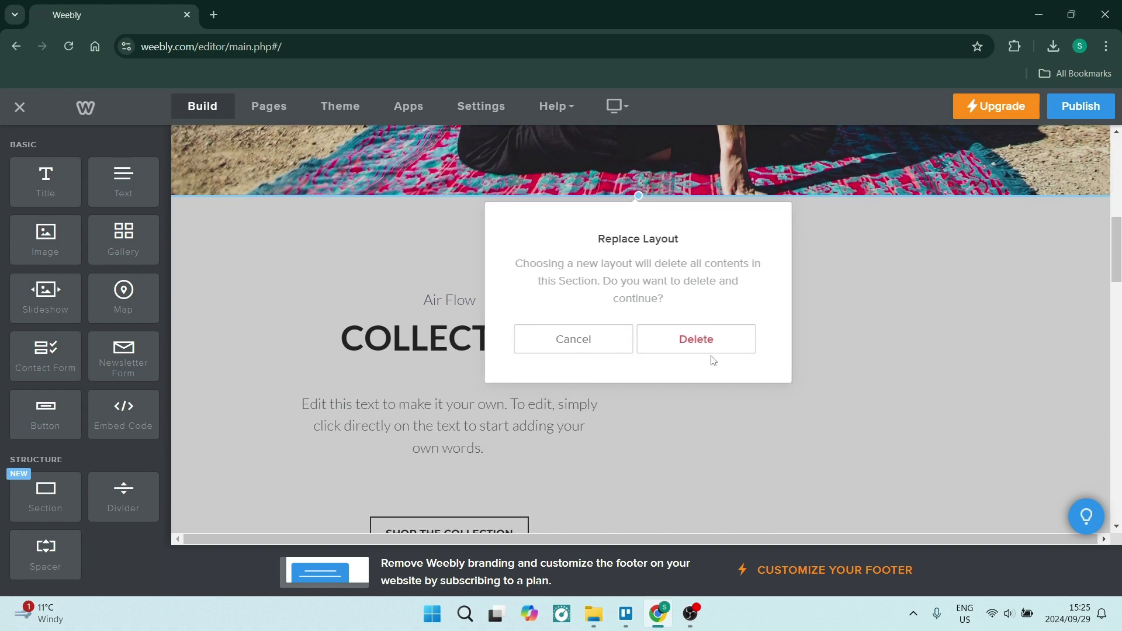
{"action": "left_click", "coordinate": [581, 345]}
{"action": "scroll", "coordinate": [586, 351], "scroll_direction": "up", "scroll_amount": 6}
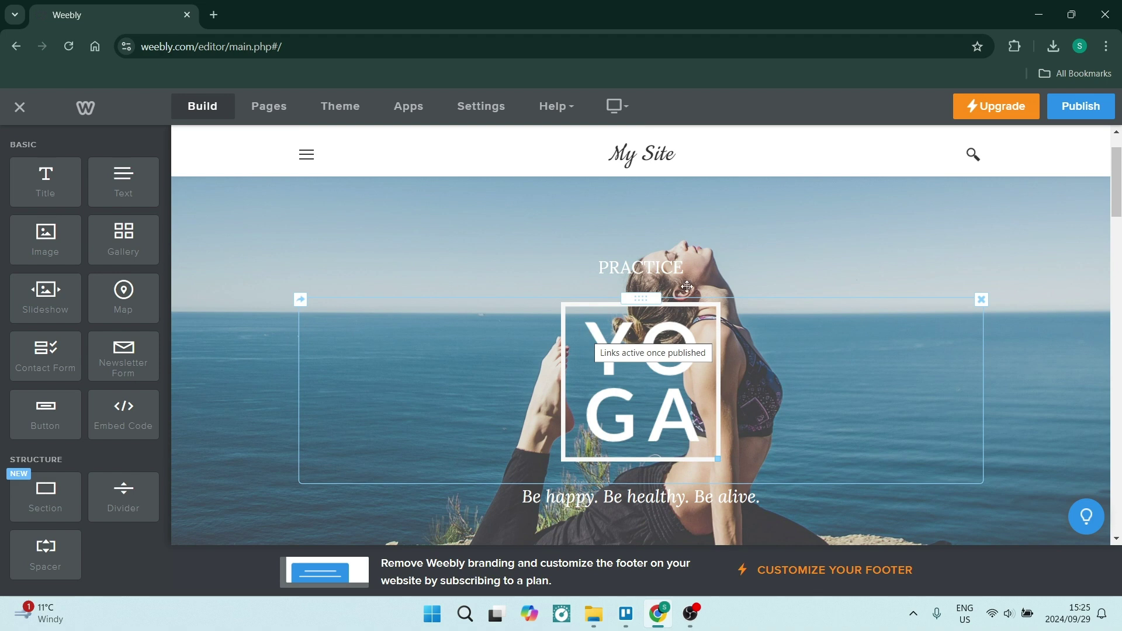
{"action": "scroll", "coordinate": [690, 315], "scroll_direction": "down", "scroll_amount": 8}
{"action": "scroll", "coordinate": [699, 330], "scroll_direction": "up", "scroll_amount": 8}
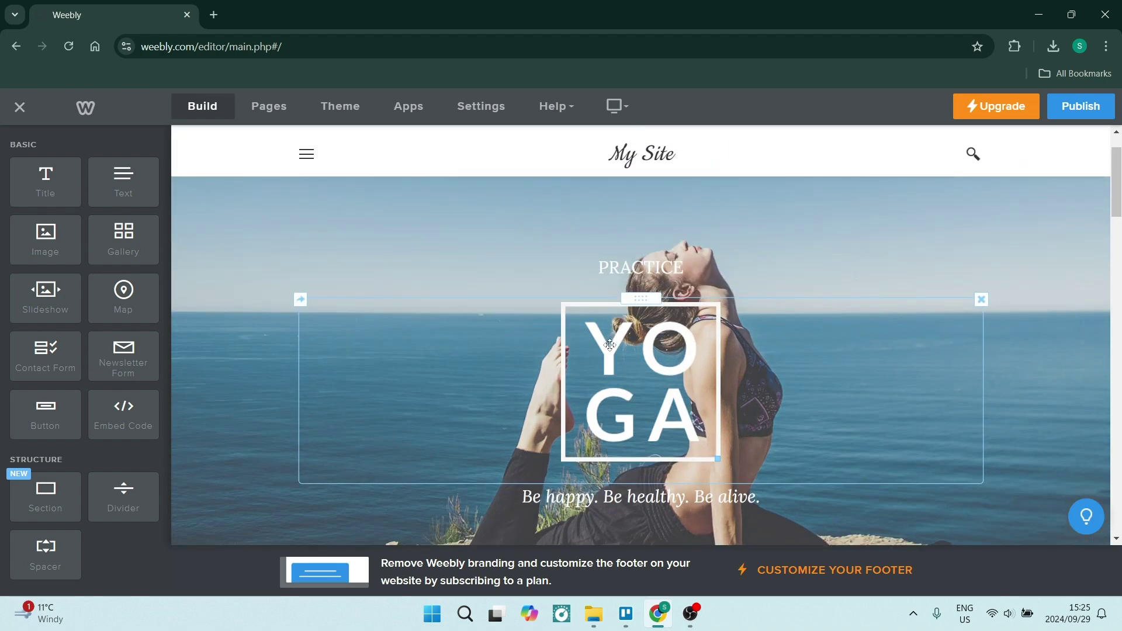
{"action": "left_click", "coordinate": [610, 345]}
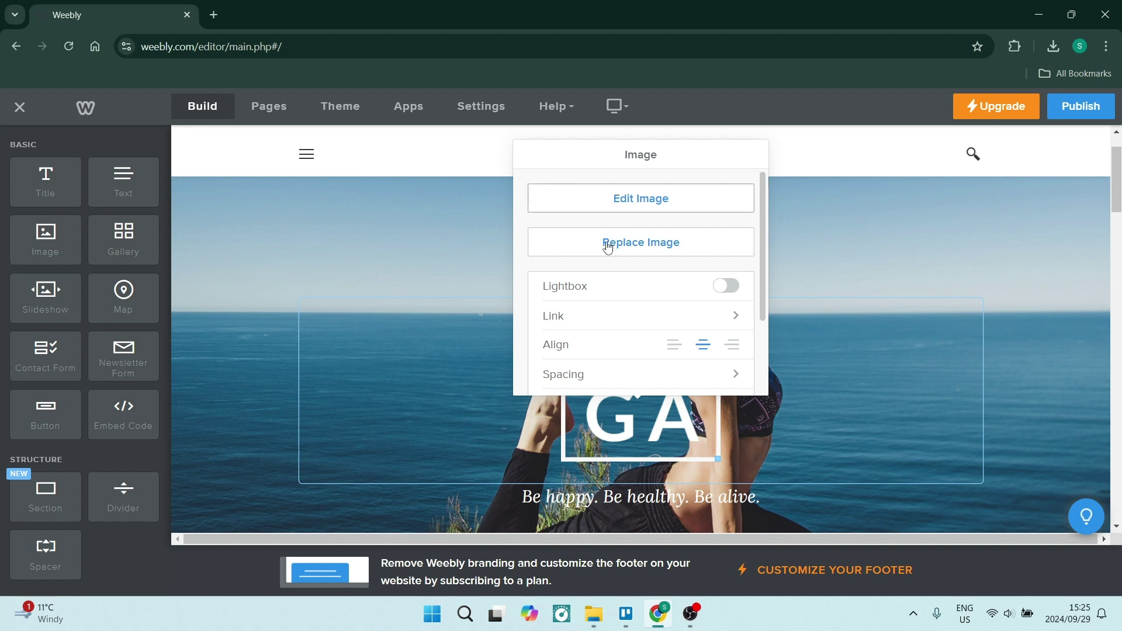
{"action": "scroll", "coordinate": [614, 250], "scroll_direction": "down", "scroll_amount": 2}
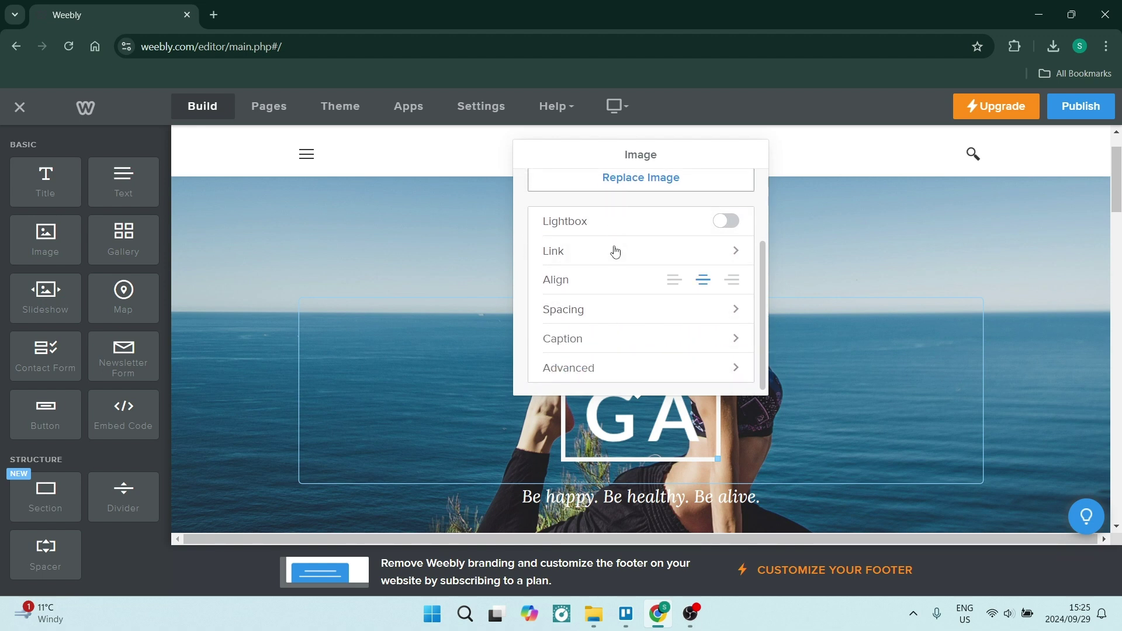
{"action": "scroll", "coordinate": [625, 247], "scroll_direction": "up", "scroll_amount": 2}
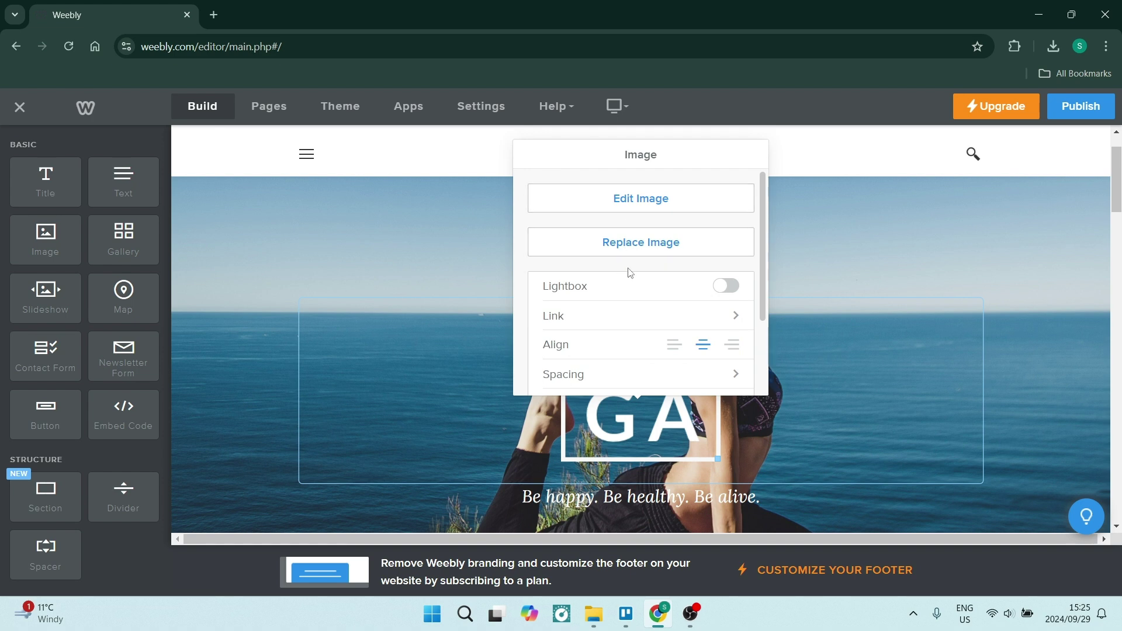
{"action": "left_click", "coordinate": [637, 199]}
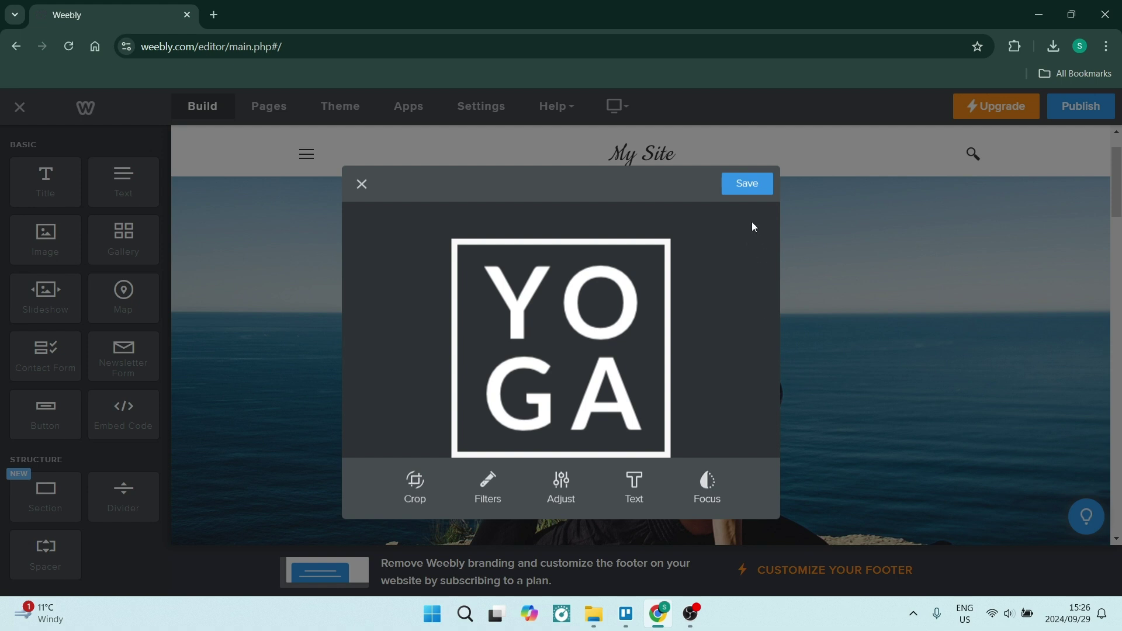
{"action": "left_click", "coordinate": [747, 184]}
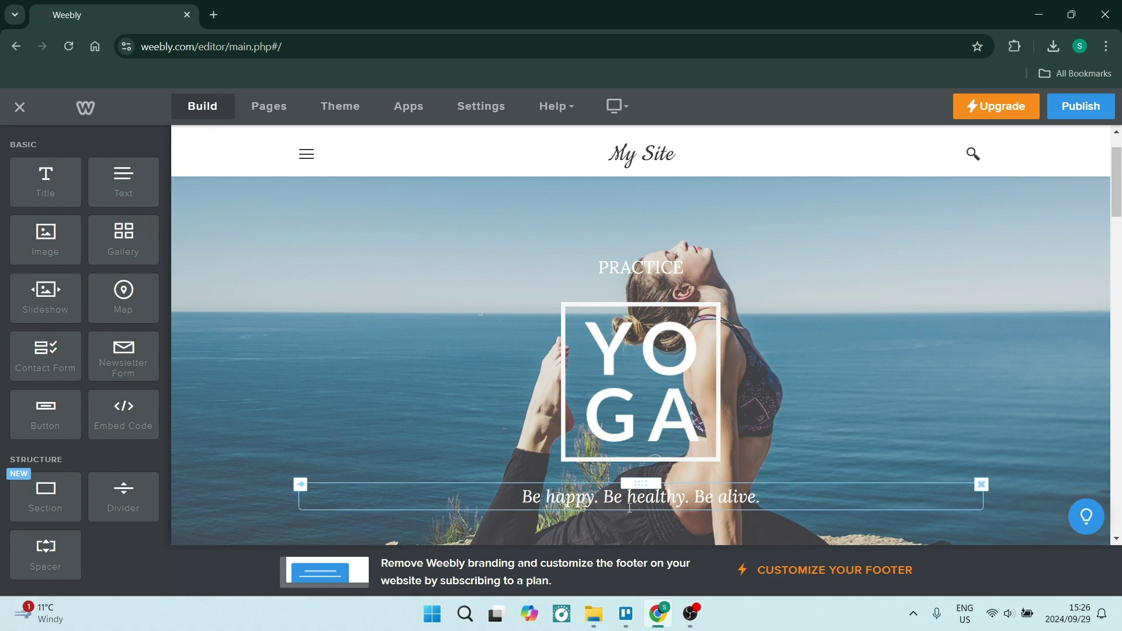
- Scroll down to the Air Flow COLLECTION section, selecting the Be happy tagline, COLLECTION title and paragraph
{"action": "left_click", "coordinate": [630, 507]}
{"action": "scroll", "coordinate": [623, 510], "scroll_direction": "down", "scroll_amount": 1}
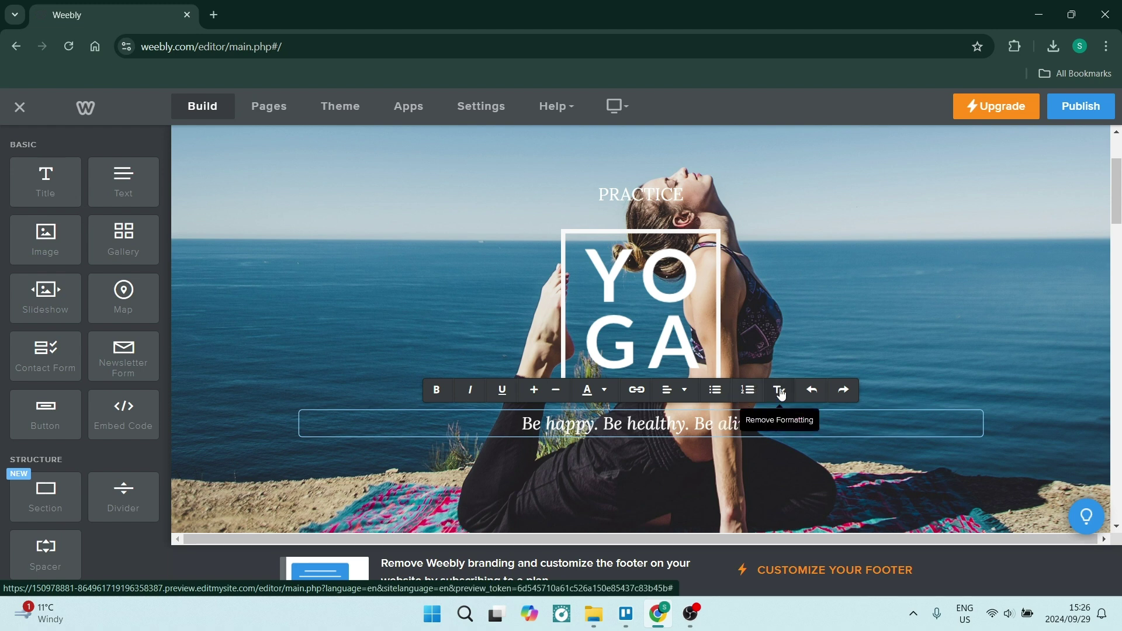
{"action": "scroll", "coordinate": [677, 394], "scroll_direction": "down", "scroll_amount": 5}
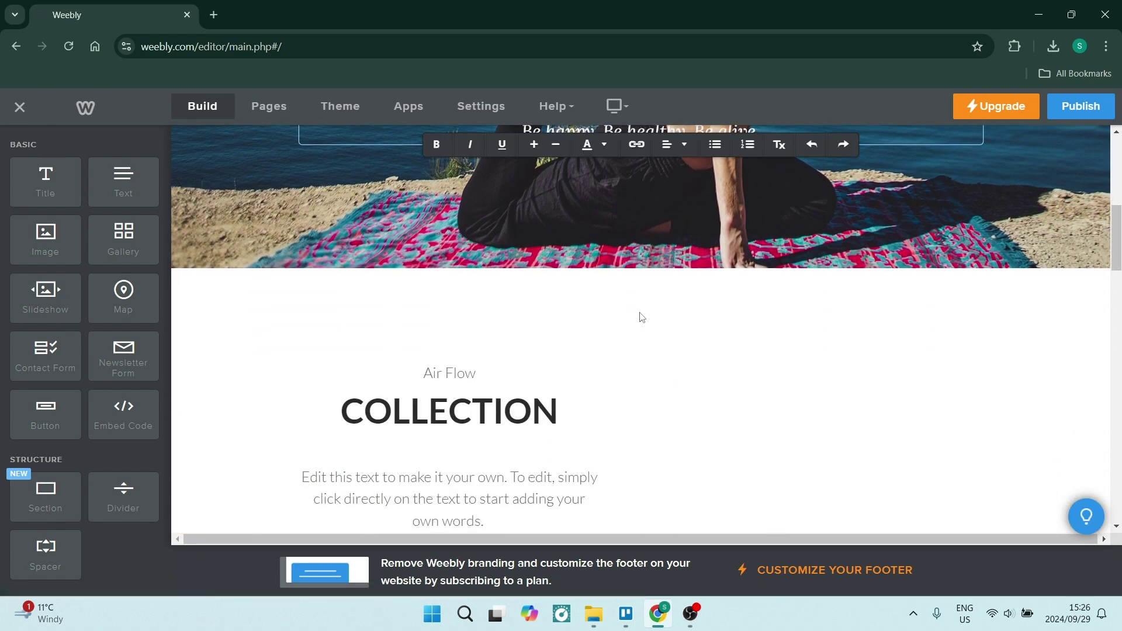
{"action": "scroll", "coordinate": [637, 328], "scroll_direction": "down", "scroll_amount": 1}
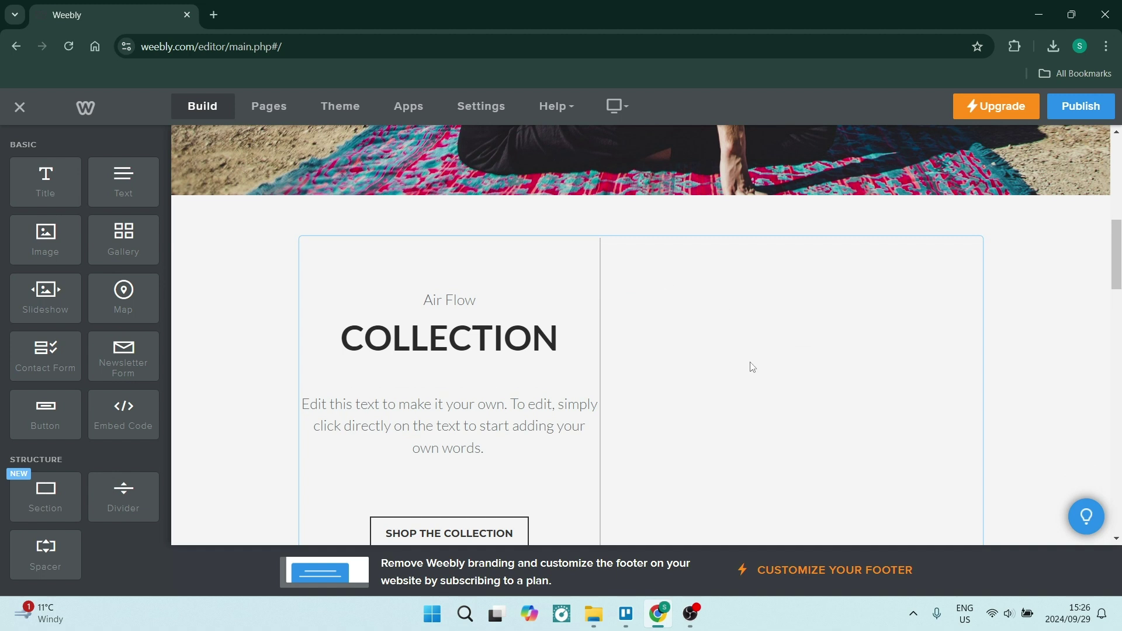
{"action": "left_click", "coordinate": [468, 348]}
{"action": "scroll", "coordinate": [450, 400], "scroll_direction": "down", "scroll_amount": 2}
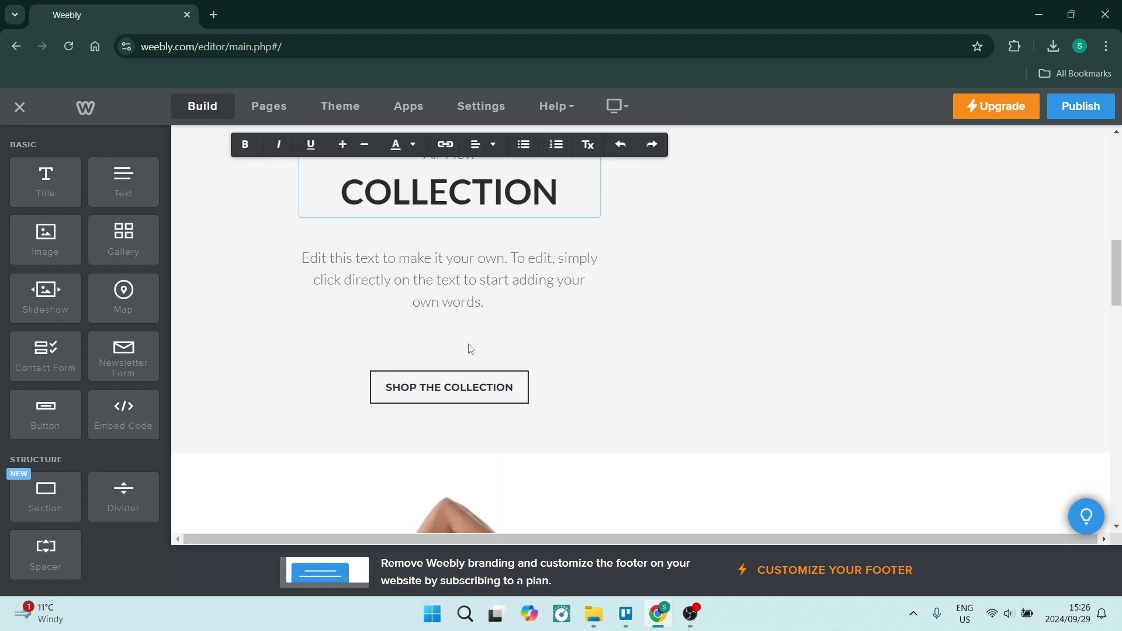
{"action": "left_click", "coordinate": [450, 400]}
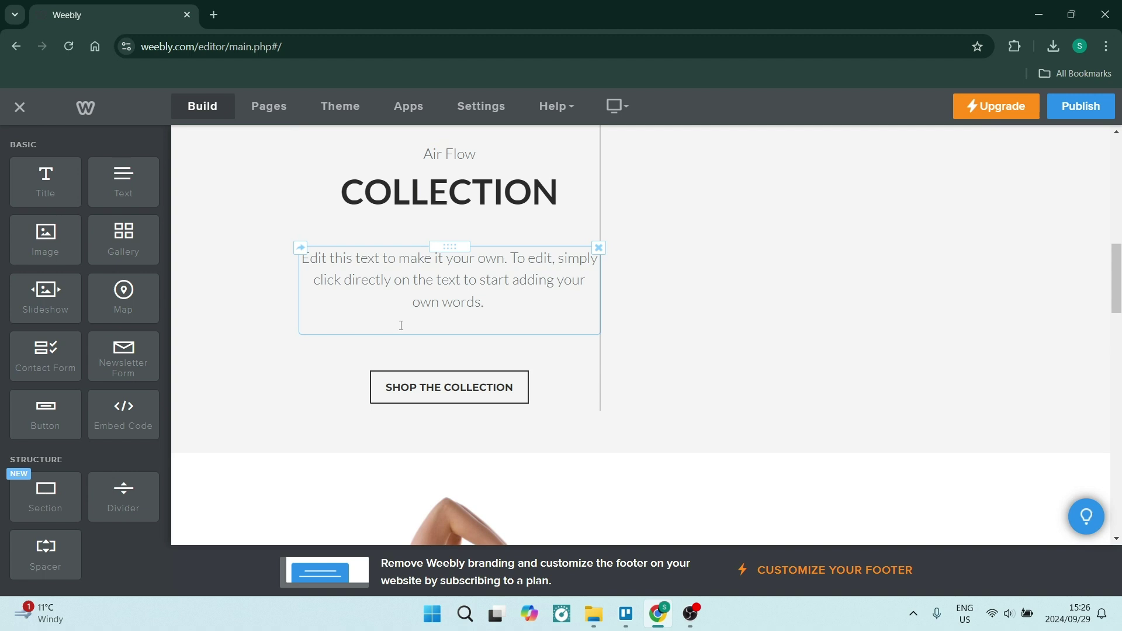
- Show the SHOP THE COLLECTION button's link options, then close its settings unchanged
{"action": "left_click", "coordinate": [432, 391]}
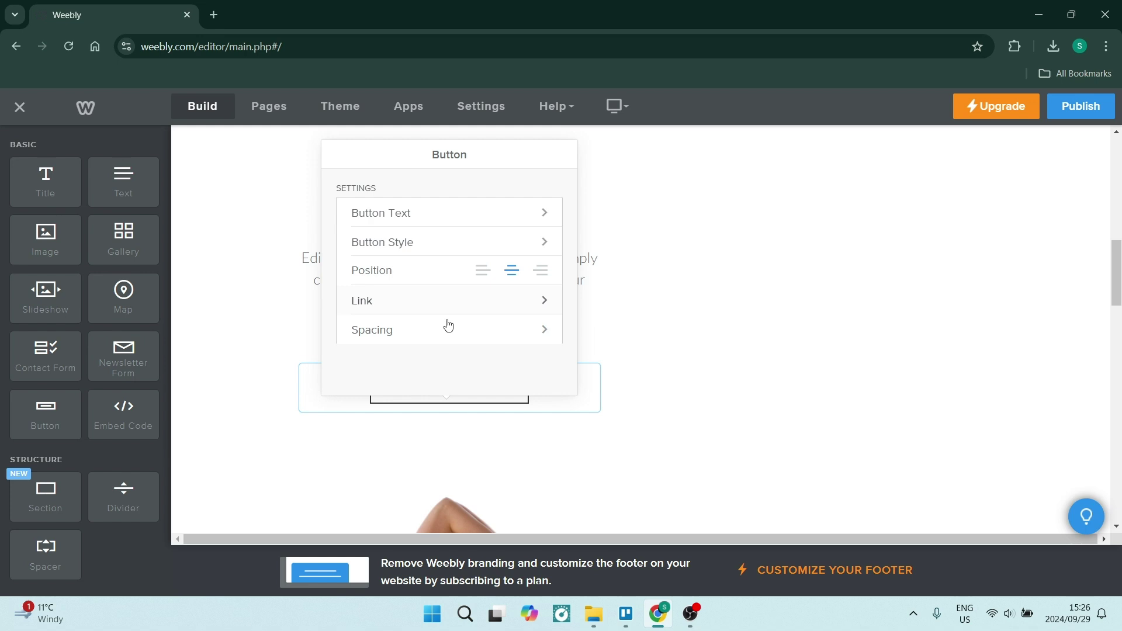
{"action": "left_click", "coordinate": [416, 308]}
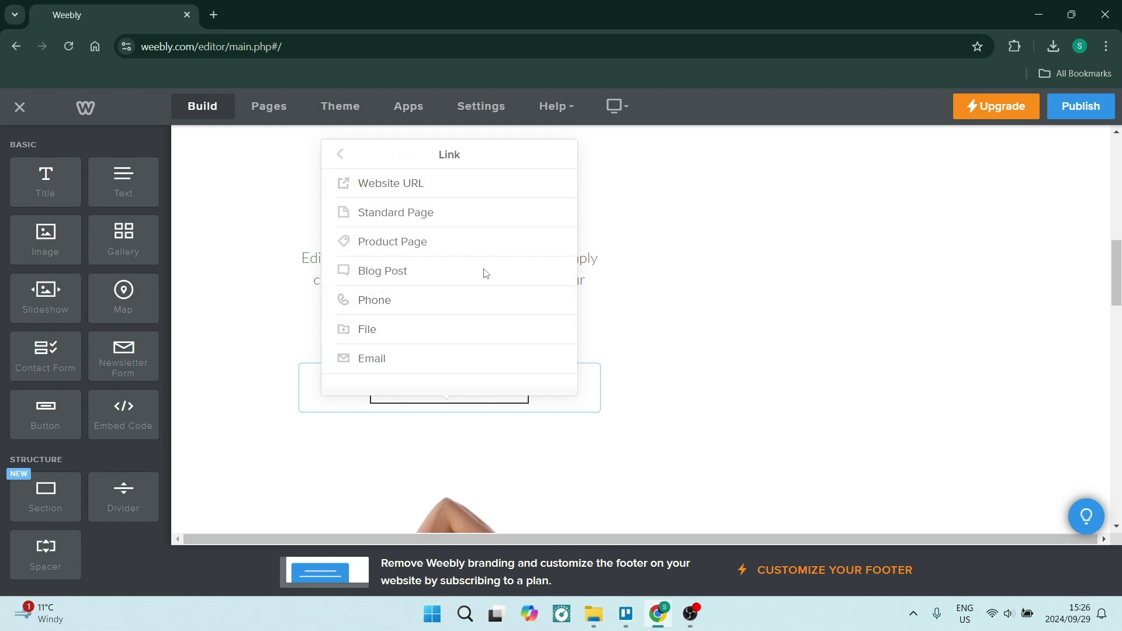
{"action": "left_click", "coordinate": [342, 157]}
{"action": "left_click", "coordinate": [219, 258]}
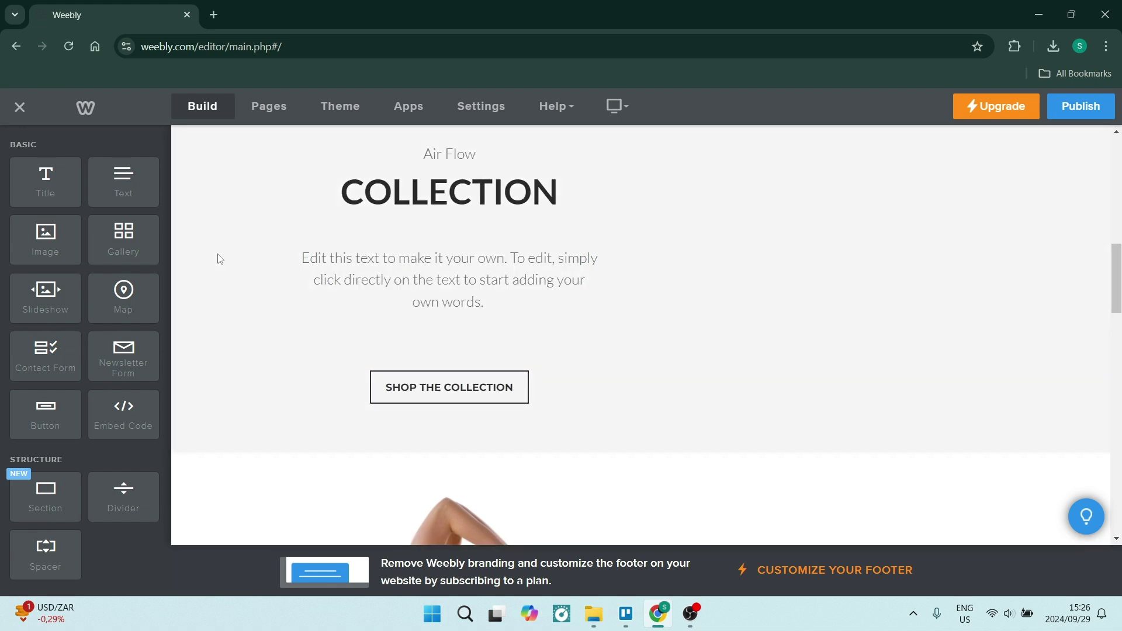
{"action": "left_click", "coordinate": [406, 386]}
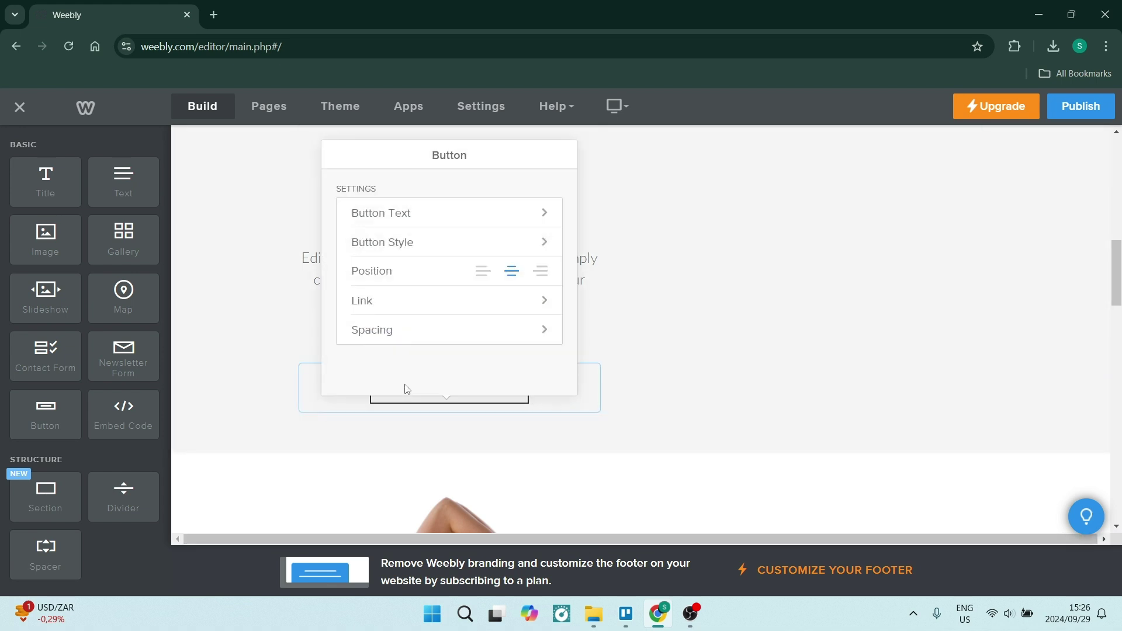
{"action": "left_click", "coordinate": [260, 413]}
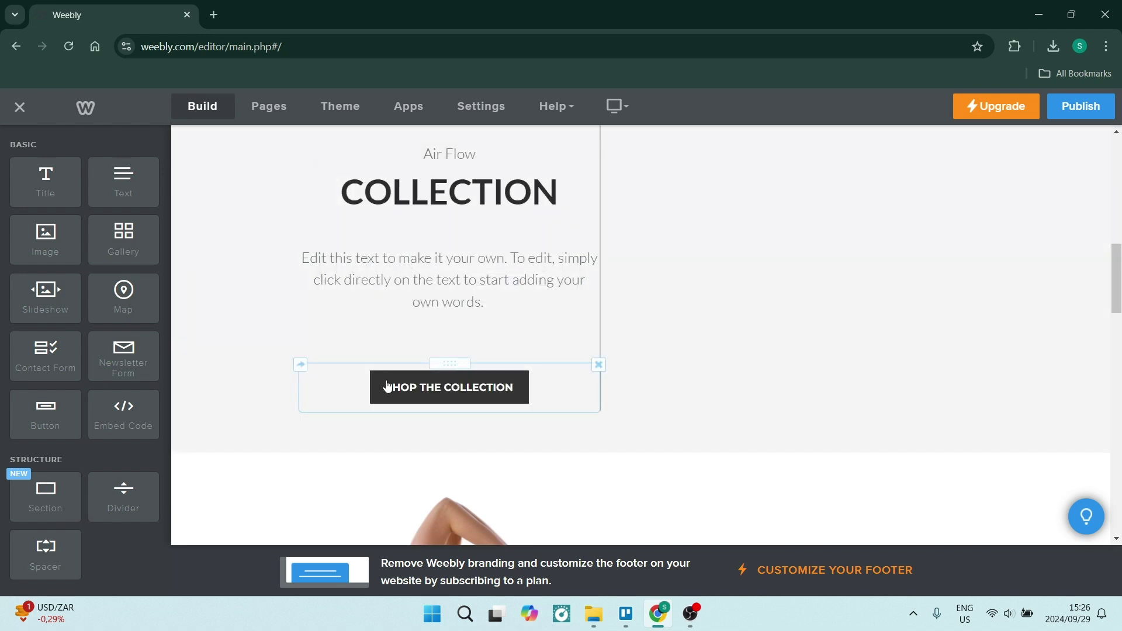
{"action": "left_click", "coordinate": [299, 366]}
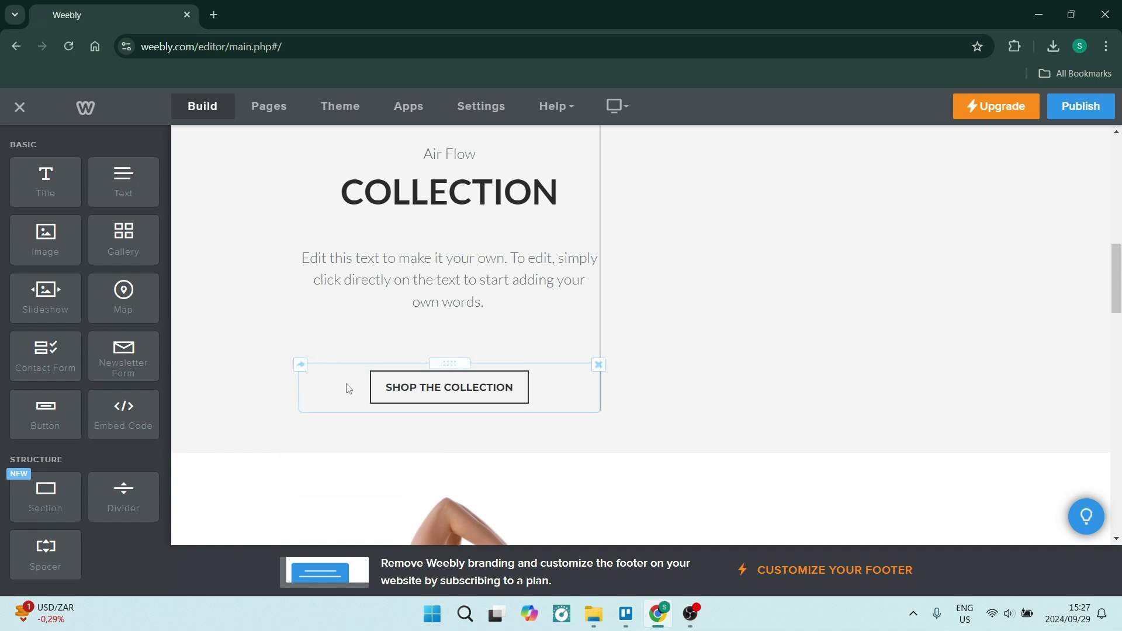
- Scroll past the 6 Things and Partners sections to Made Just for You with its SHOP NOW button
{"action": "mouse_move", "coordinate": [596, 372]}
{"action": "scroll", "coordinate": [443, 363], "scroll_direction": "down", "scroll_amount": 6}
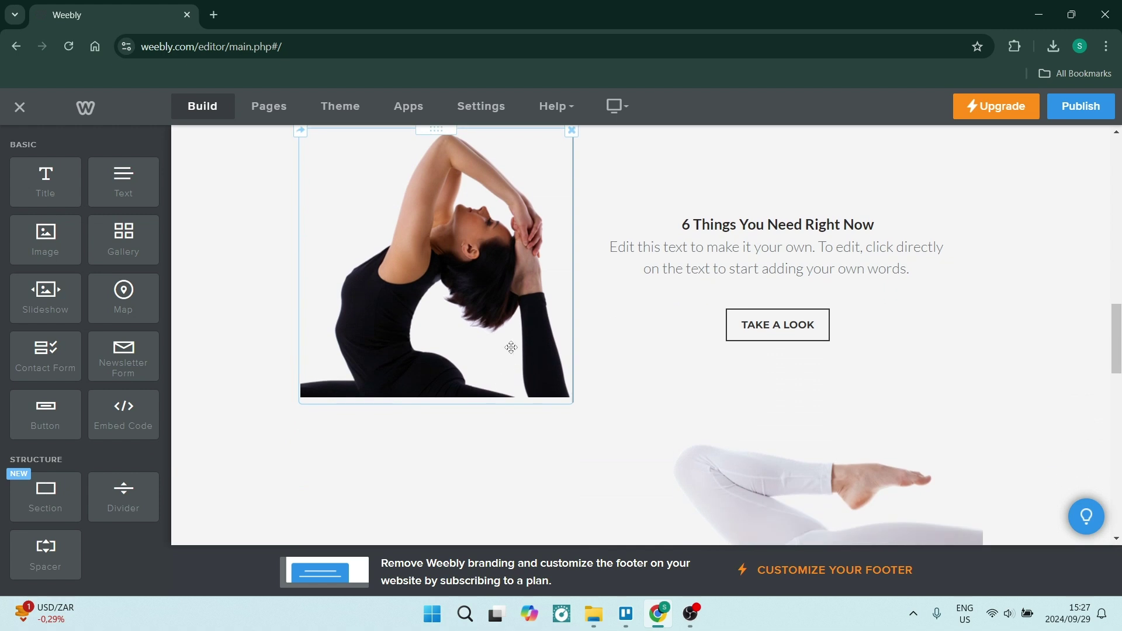
{"action": "scroll", "coordinate": [511, 348], "scroll_direction": "down", "scroll_amount": 11}
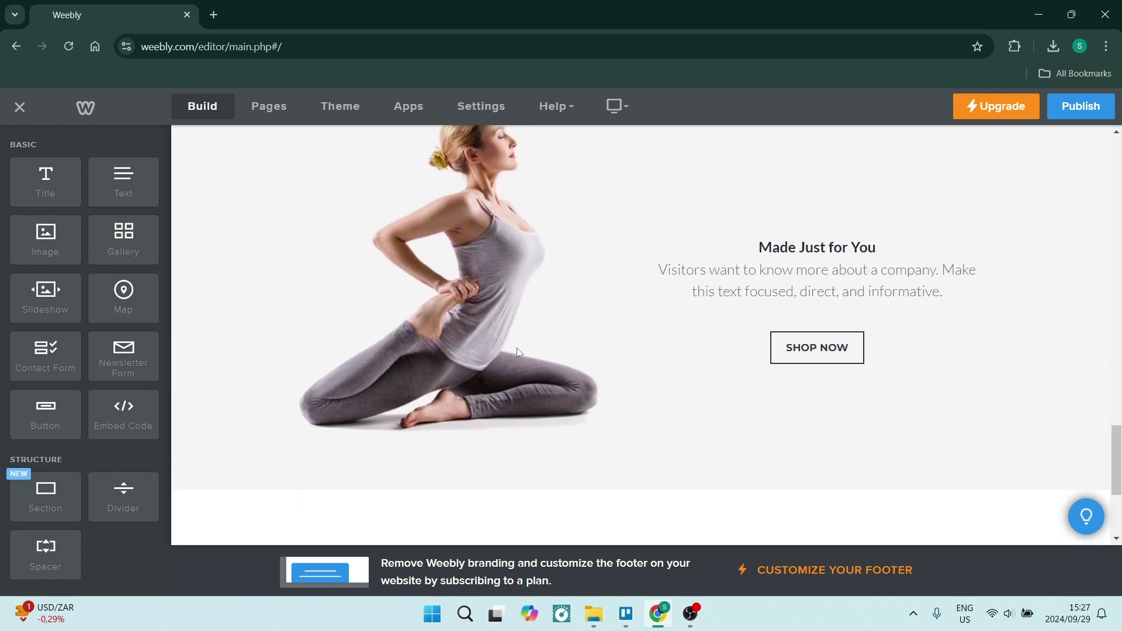
{"action": "scroll", "coordinate": [517, 351], "scroll_direction": "down", "scroll_amount": 2}
{"action": "scroll", "coordinate": [526, 377], "scroll_direction": "down", "scroll_amount": 1}
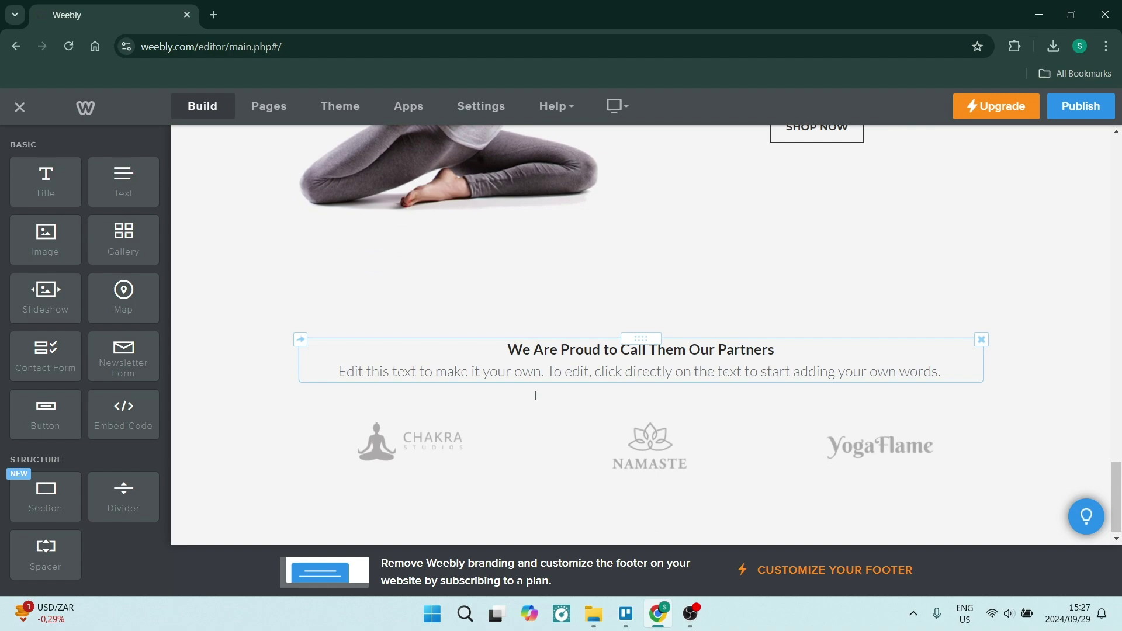
{"action": "scroll", "coordinate": [570, 412], "scroll_direction": "up", "scroll_amount": 3}
{"action": "scroll", "coordinate": [571, 412], "scroll_direction": "up", "scroll_amount": 20}
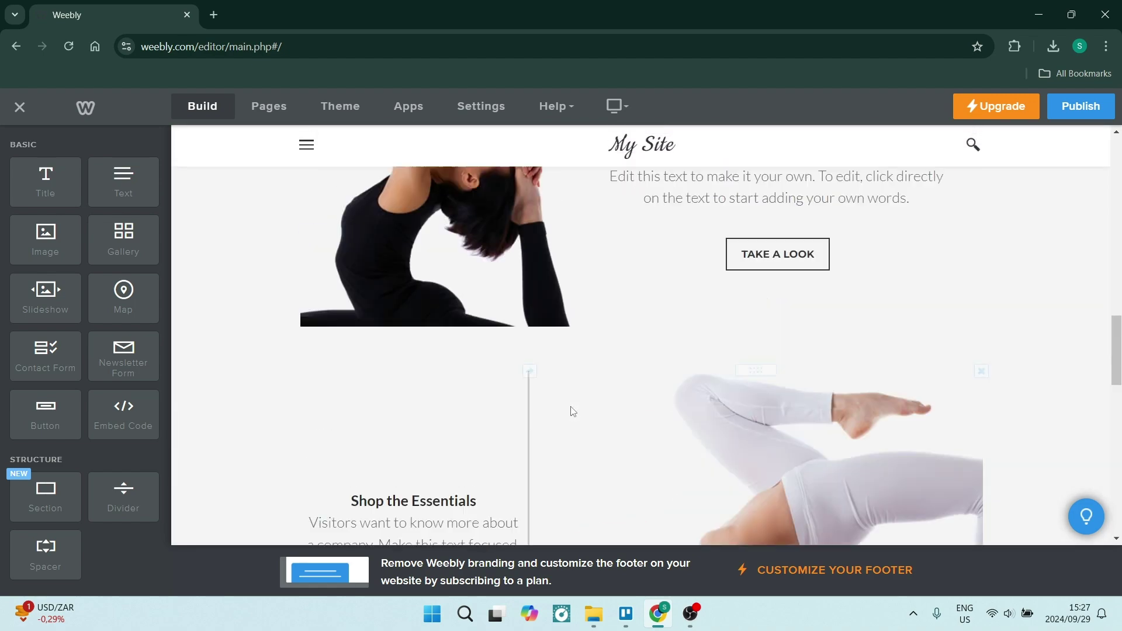
{"action": "scroll", "coordinate": [572, 407], "scroll_direction": "down", "scroll_amount": 20}
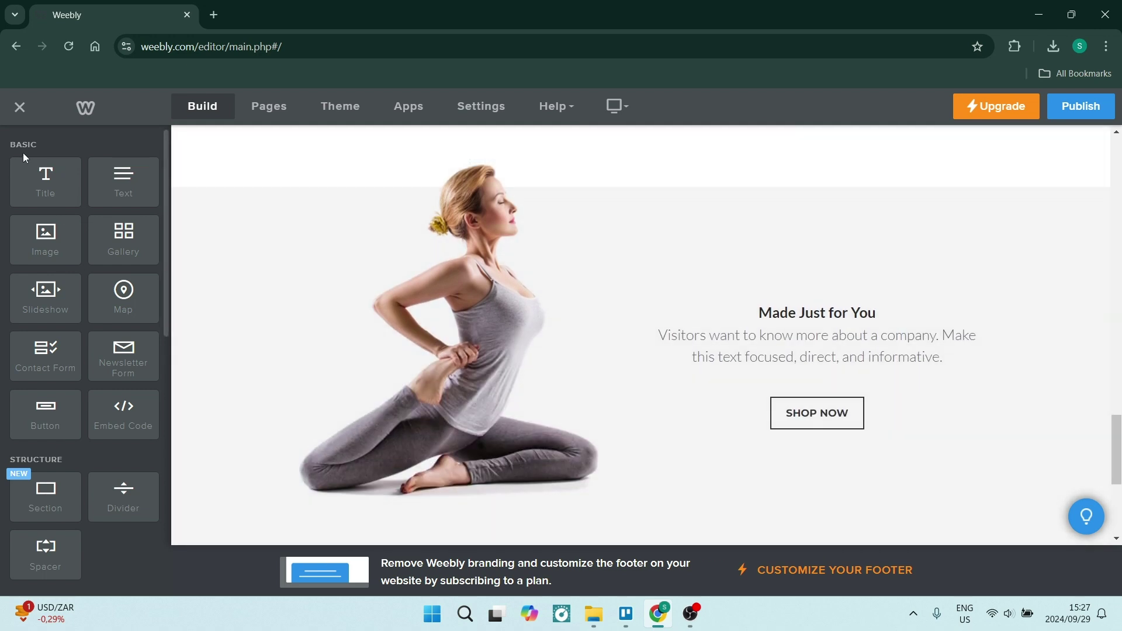
{"action": "scroll", "coordinate": [14, 374], "scroll_direction": "down", "scroll_amount": 5}
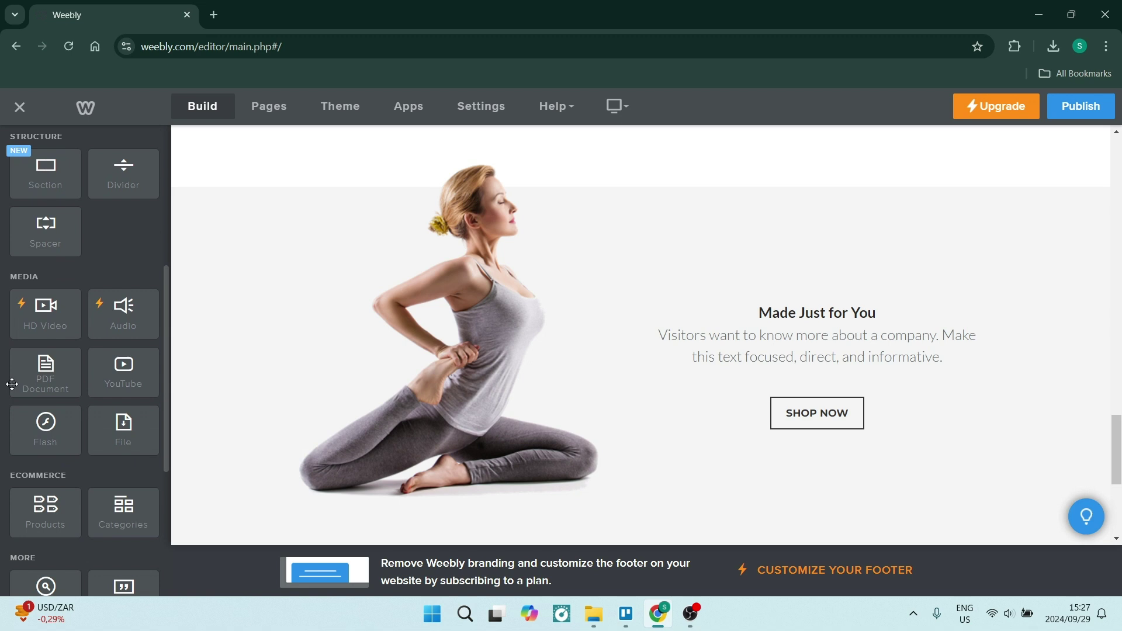
{"action": "scroll", "coordinate": [41, 387], "scroll_direction": "down", "scroll_amount": 3}
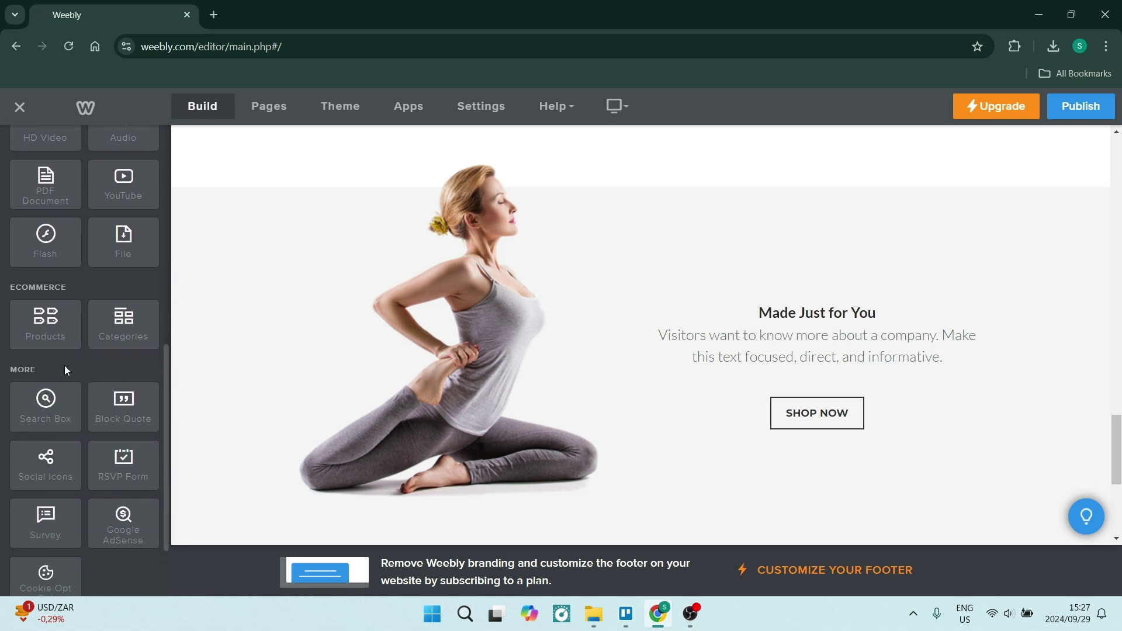
{"action": "scroll", "coordinate": [67, 379], "scroll_direction": "down", "scroll_amount": 3}
{"action": "scroll", "coordinate": [73, 446], "scroll_direction": "up", "scroll_amount": 10}
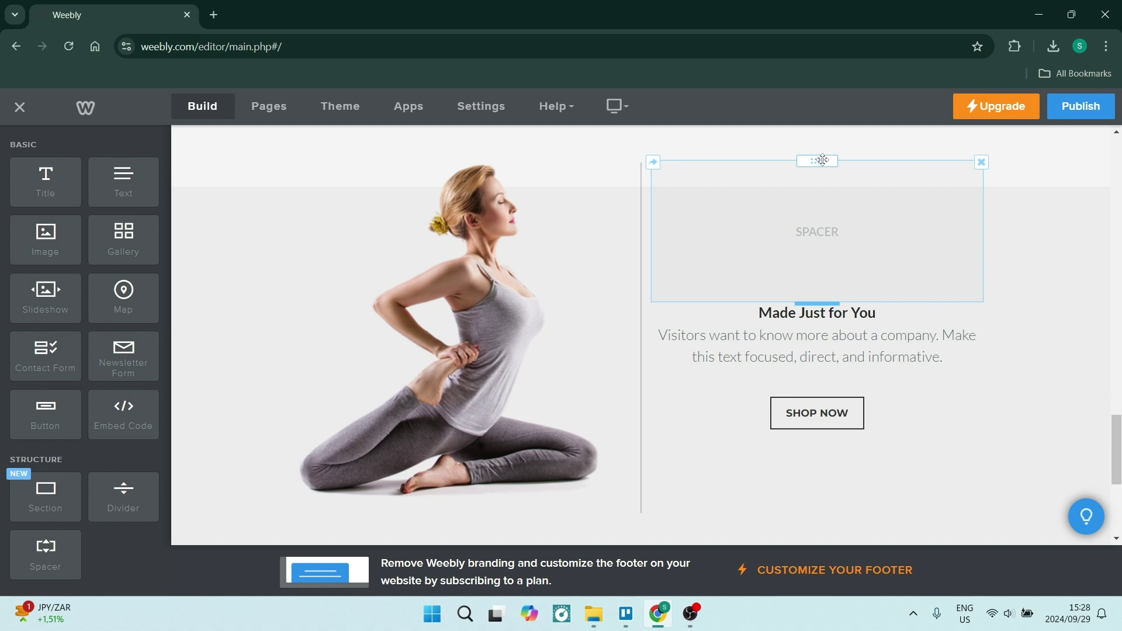
- Drag the spacer off the page and drop an Image element beside the seated yoga photo
{"action": "left_click_drag", "start_coordinate": [815, 159], "coordinate": [152, 320]}
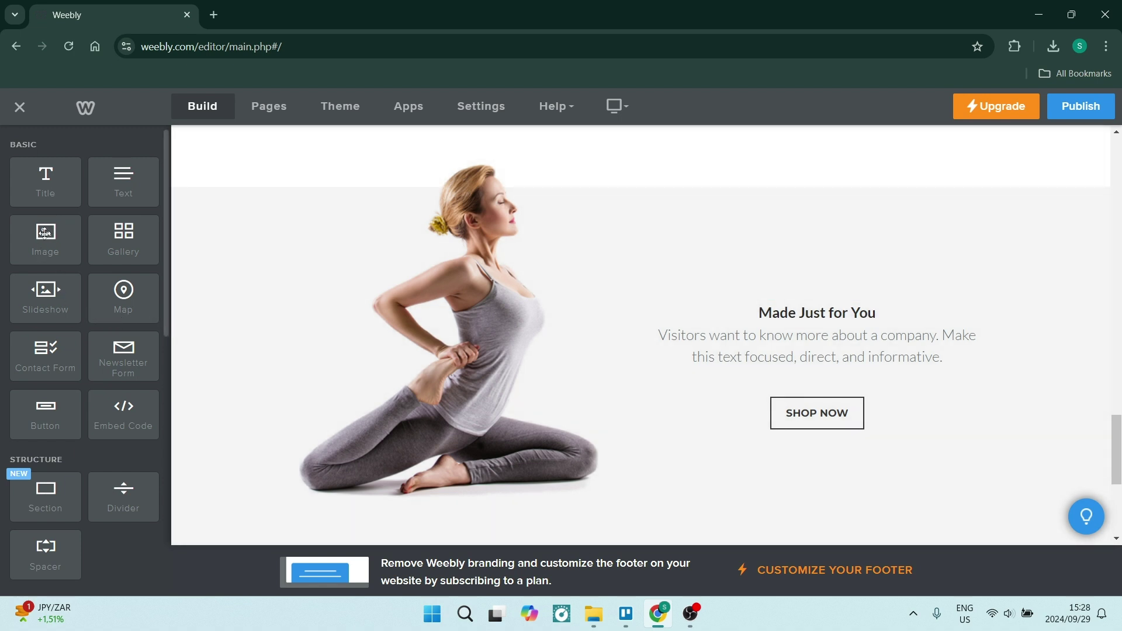
{"action": "left_click_drag", "start_coordinate": [37, 242], "coordinate": [641, 240]}
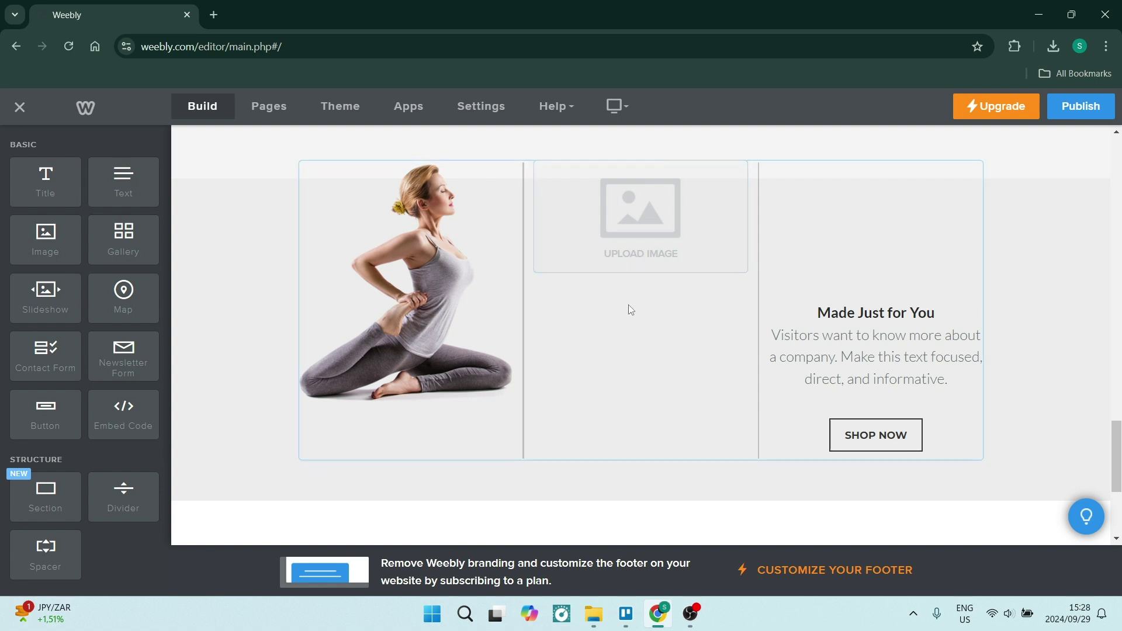
- Upload a revolver close-up from the computer into the empty image slot and review its settings
{"action": "left_click", "coordinate": [635, 246]}
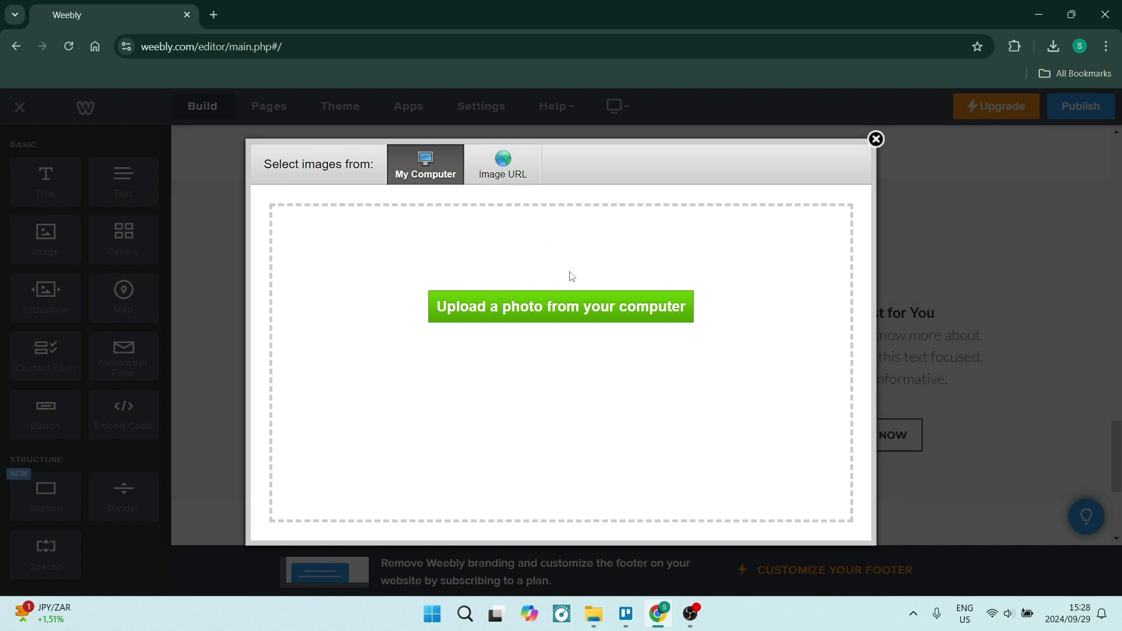
{"action": "left_click", "coordinate": [572, 311]}
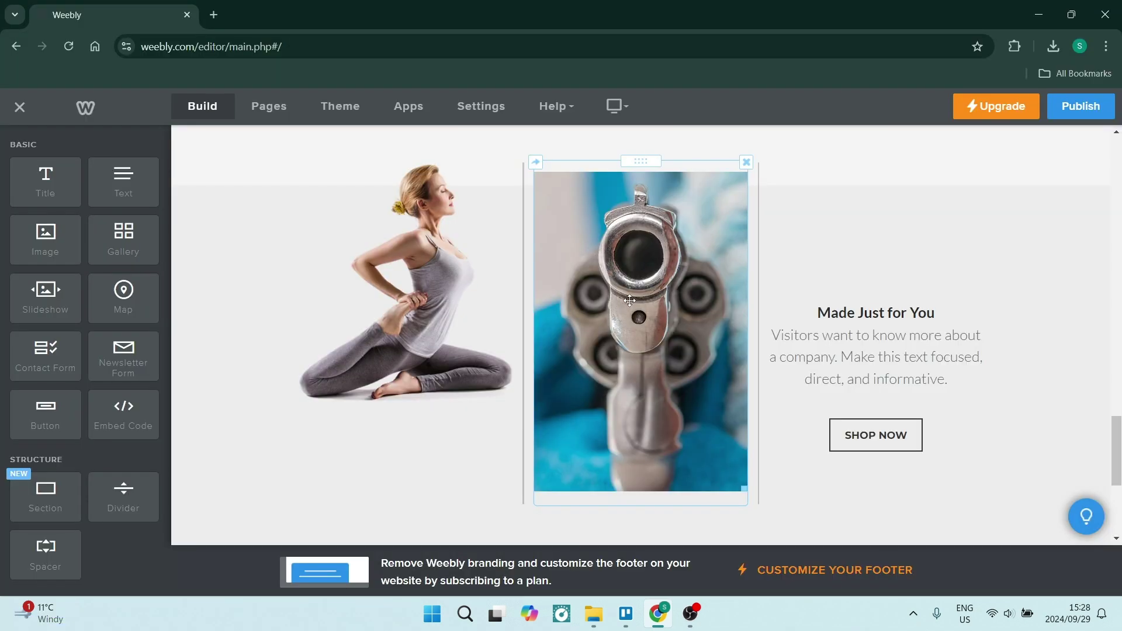
{"action": "left_click", "coordinate": [631, 272]}
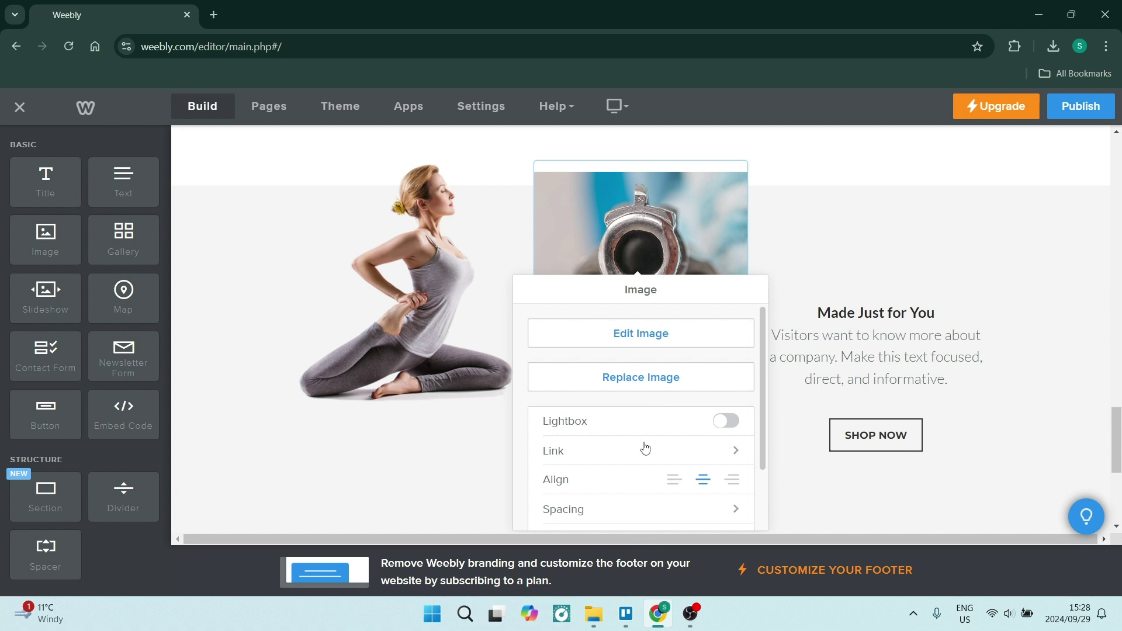
{"action": "scroll", "coordinate": [646, 449], "scroll_direction": "down", "scroll_amount": 3}
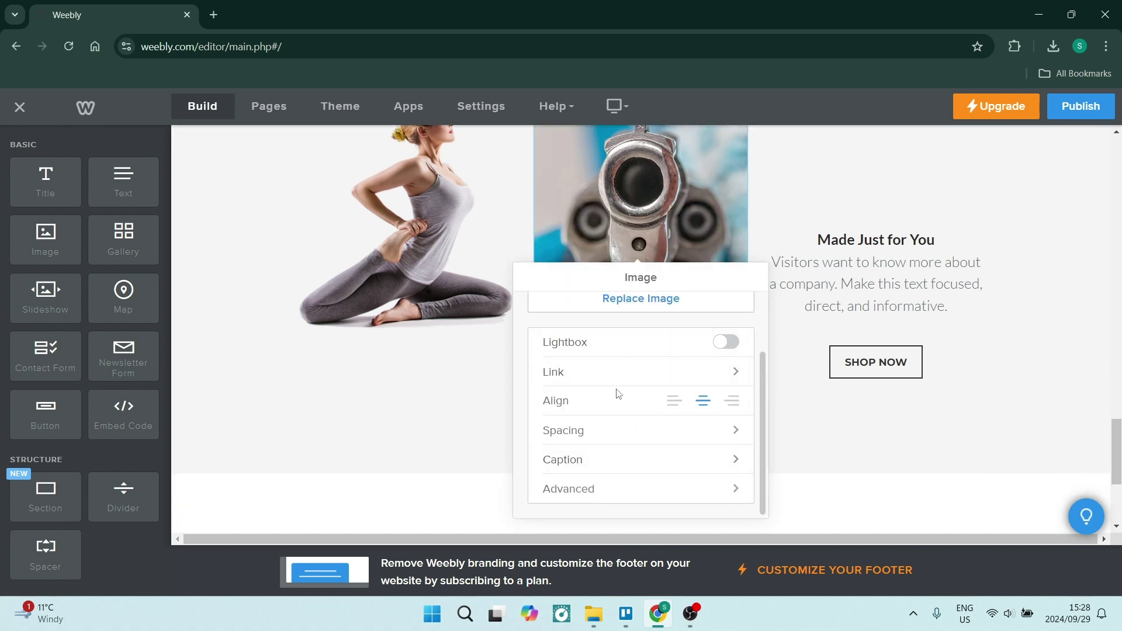
{"action": "left_click", "coordinate": [203, 401]}
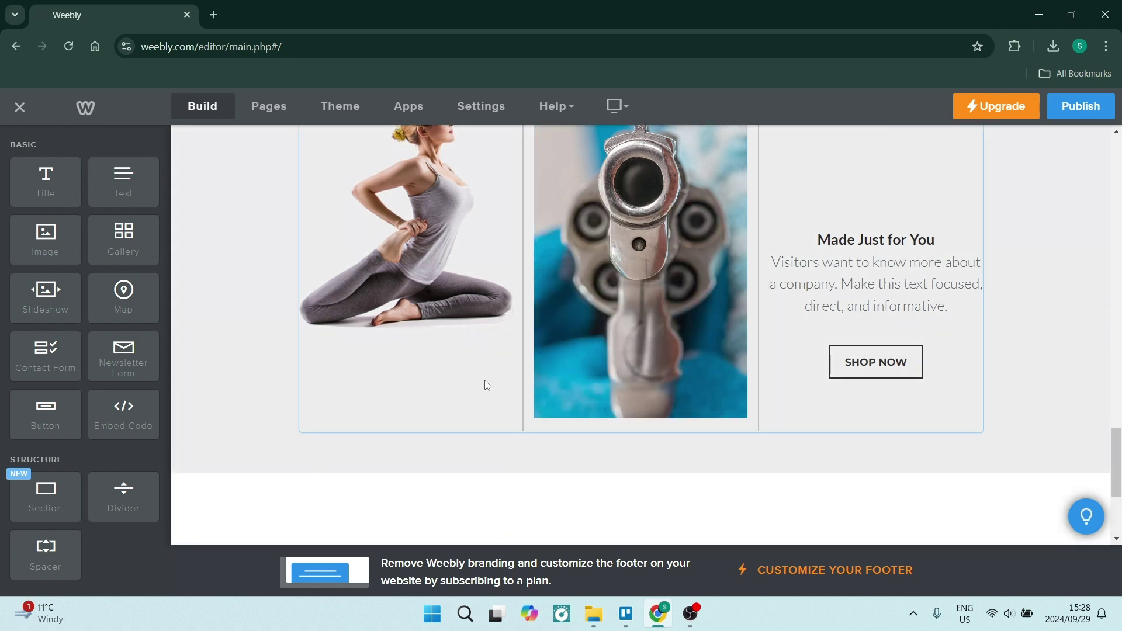
{"action": "scroll", "coordinate": [343, 201], "scroll_direction": "up", "scroll_amount": 3}
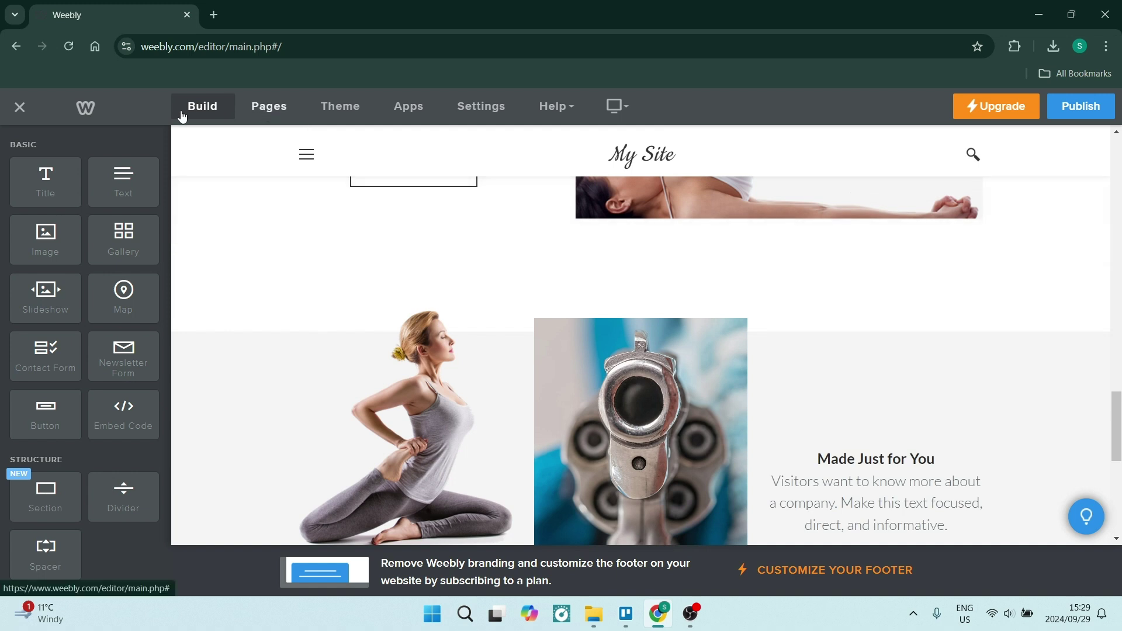
- Select the Shop page from the Pages list, then bring up the Theme panel
{"action": "left_click", "coordinate": [269, 109]}
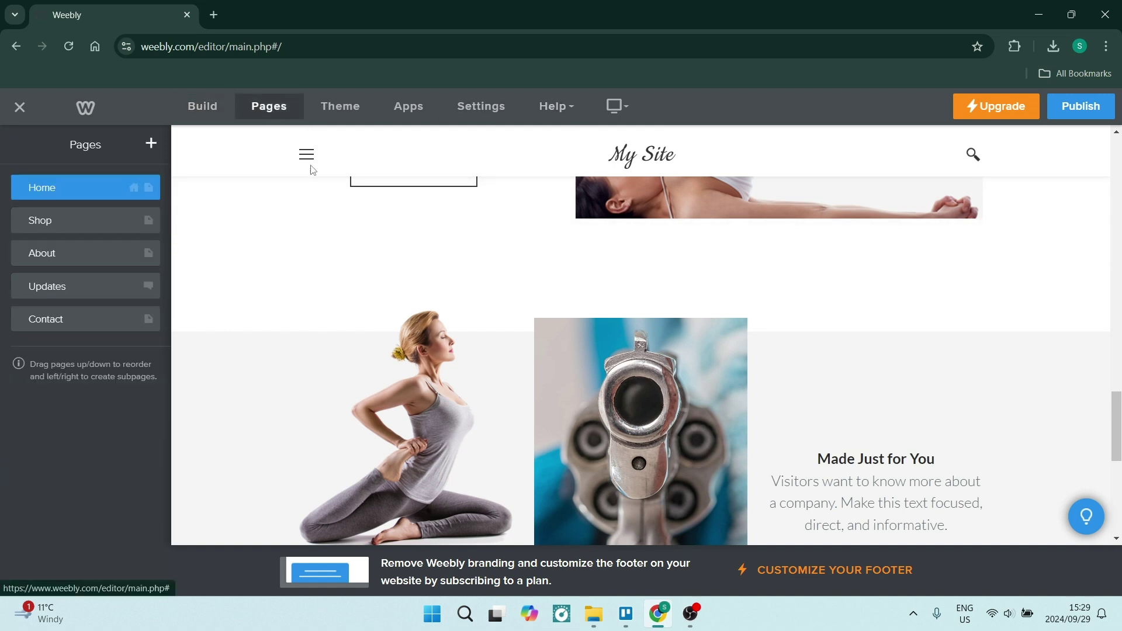
{"action": "left_click", "coordinate": [62, 227]}
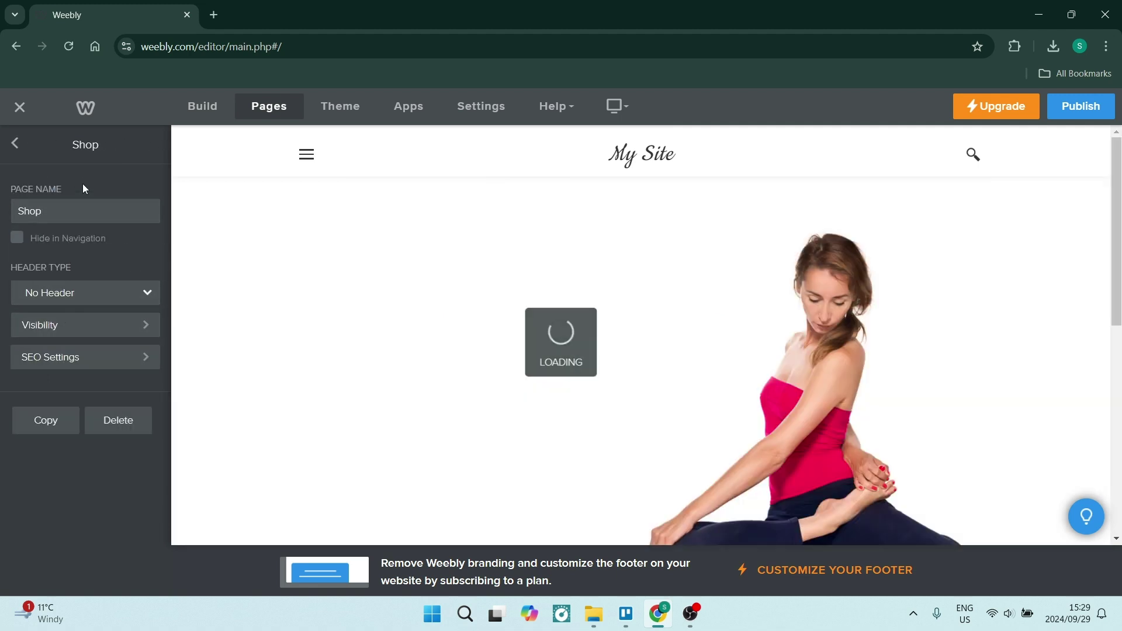
{"action": "left_click", "coordinate": [336, 111]}
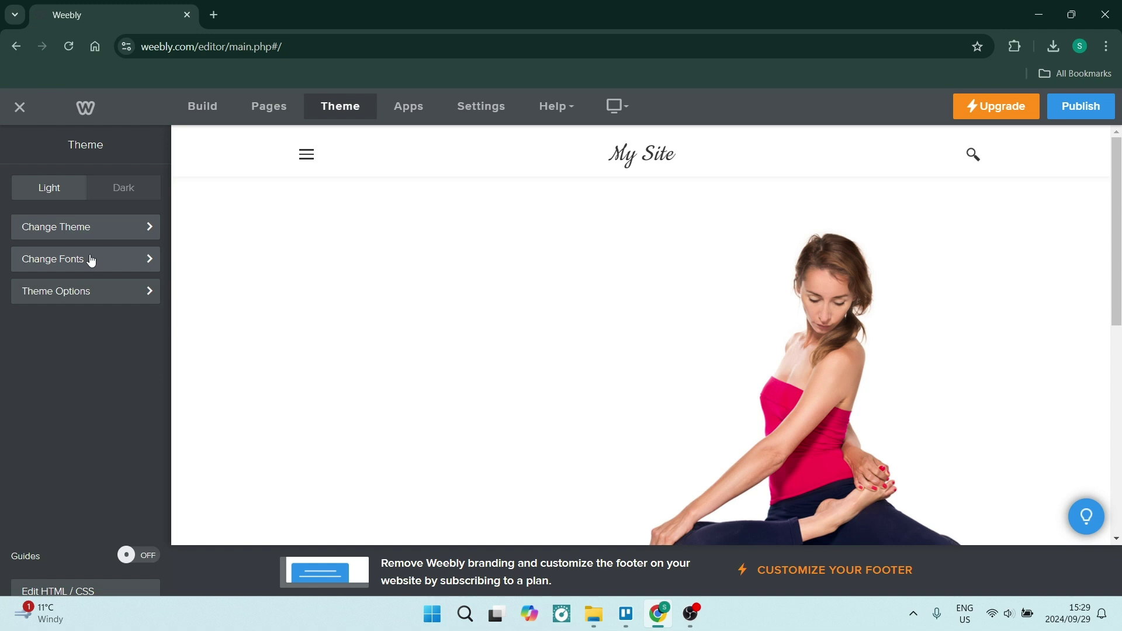
- View the extra Theme Options, then browse the App Center's Boost Traffic, Spike Sales and other collections
{"action": "left_click", "coordinate": [91, 296]}
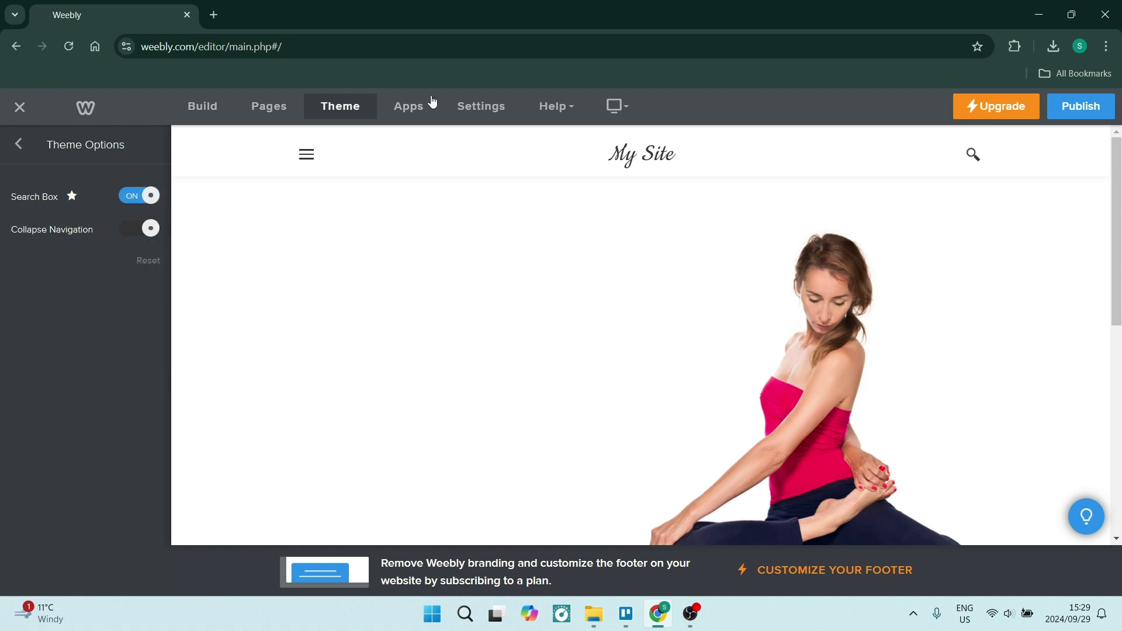
{"action": "left_click", "coordinate": [411, 106]}
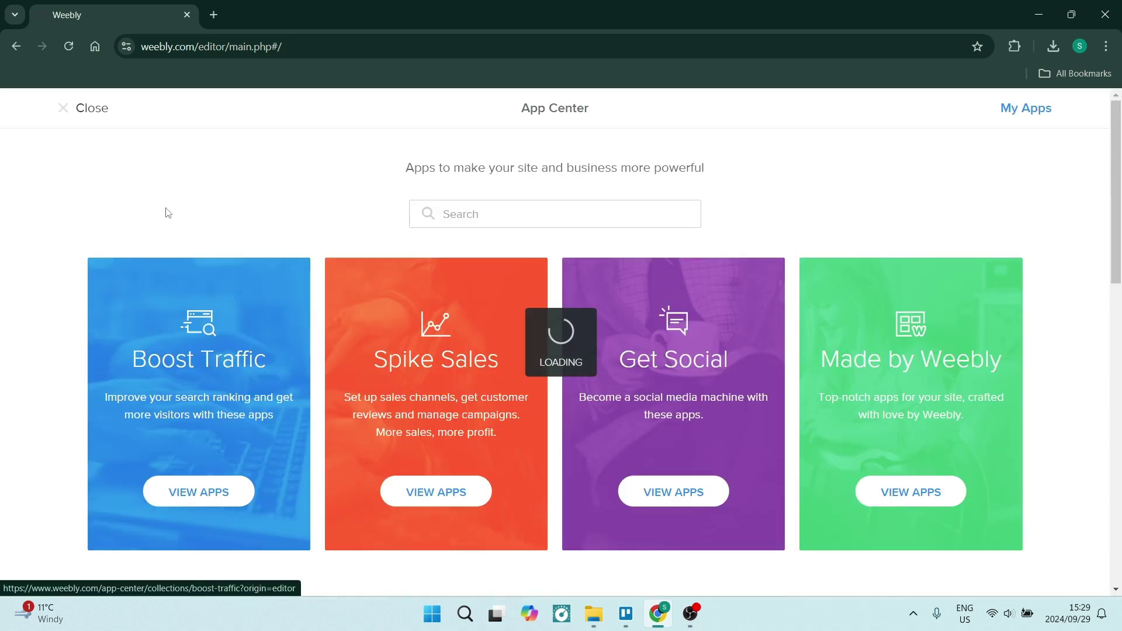
- Close the App Center and show General settings with site title My Site and category Business
{"action": "left_click", "coordinate": [80, 109]}
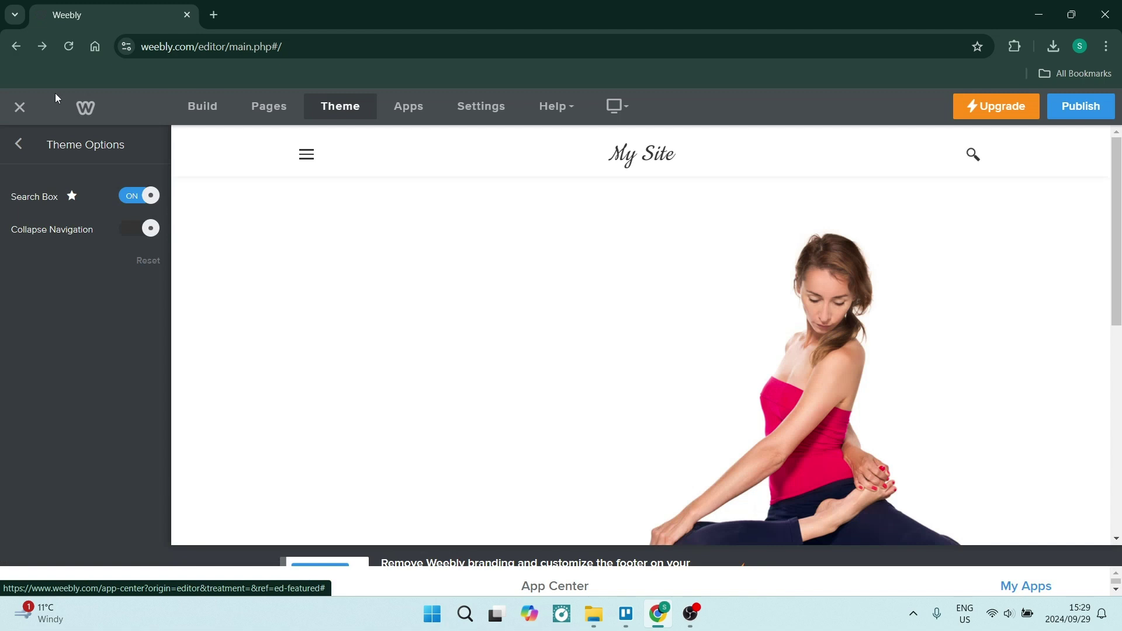
{"action": "left_click", "coordinate": [492, 113]}
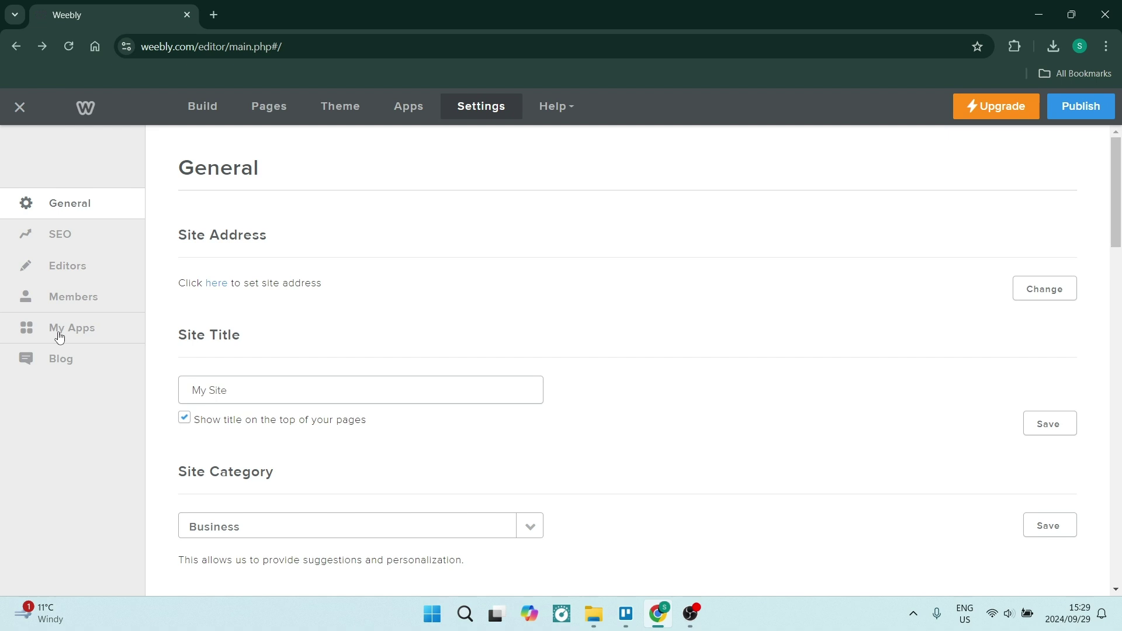
{"action": "scroll", "coordinate": [487, 376], "scroll_direction": "down", "scroll_amount": 8}
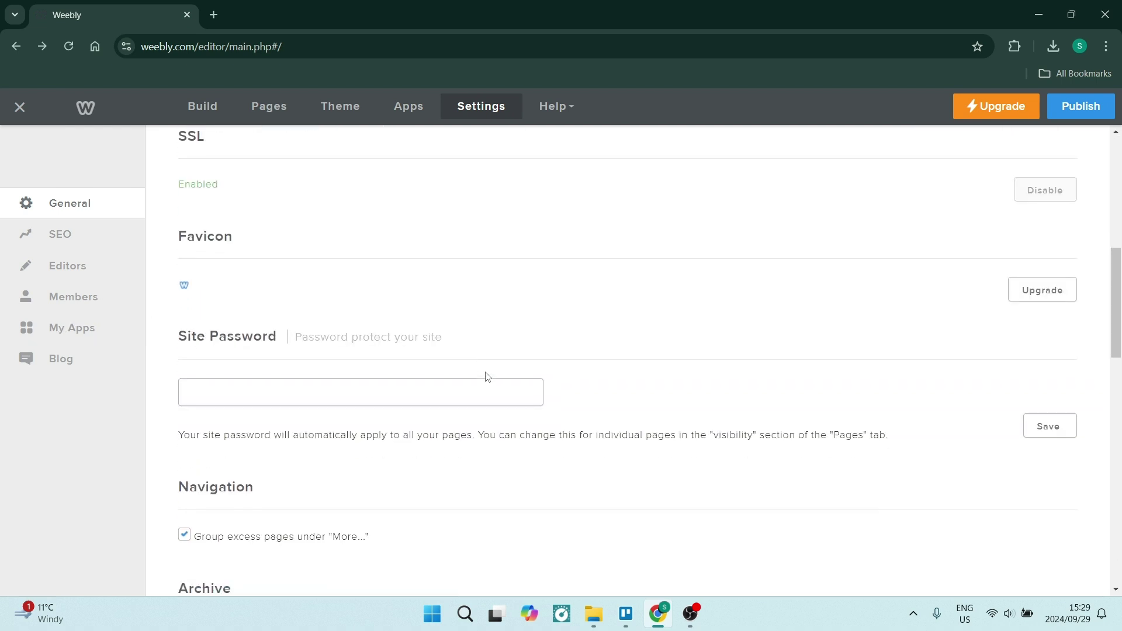
{"action": "scroll", "coordinate": [487, 376], "scroll_direction": "down", "scroll_amount": 5}
{"action": "scroll", "coordinate": [484, 375], "scroll_direction": "up", "scroll_amount": 12}
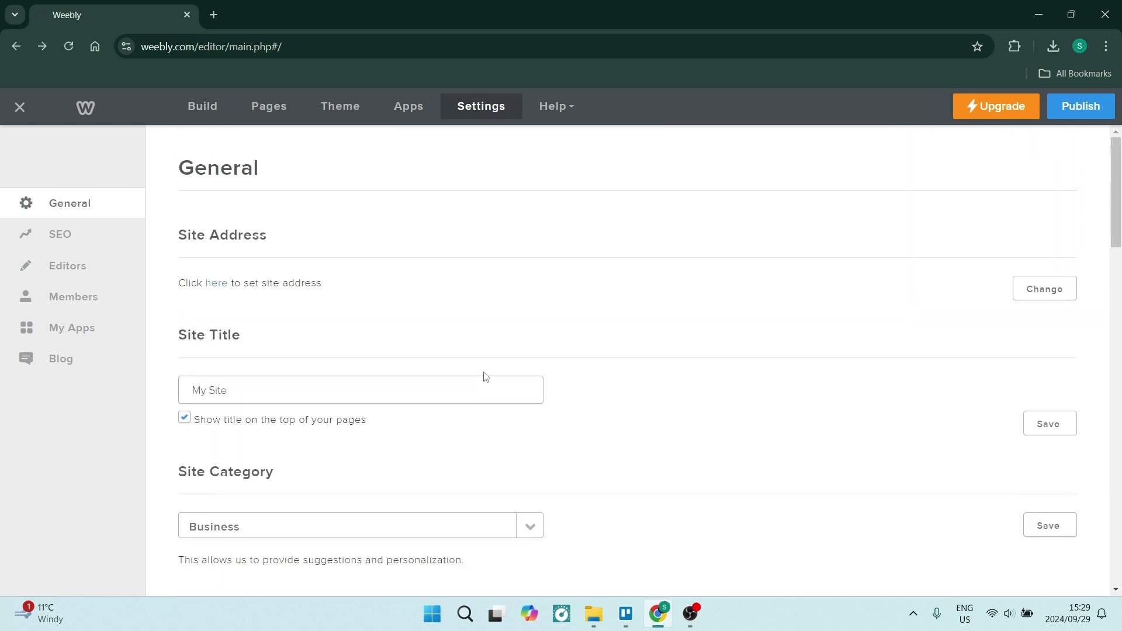
- Exit the Settings view back to the My Site editor with its theme options
{"action": "mouse_move", "coordinate": [560, 108]}
{"action": "left_click", "coordinate": [20, 110]}
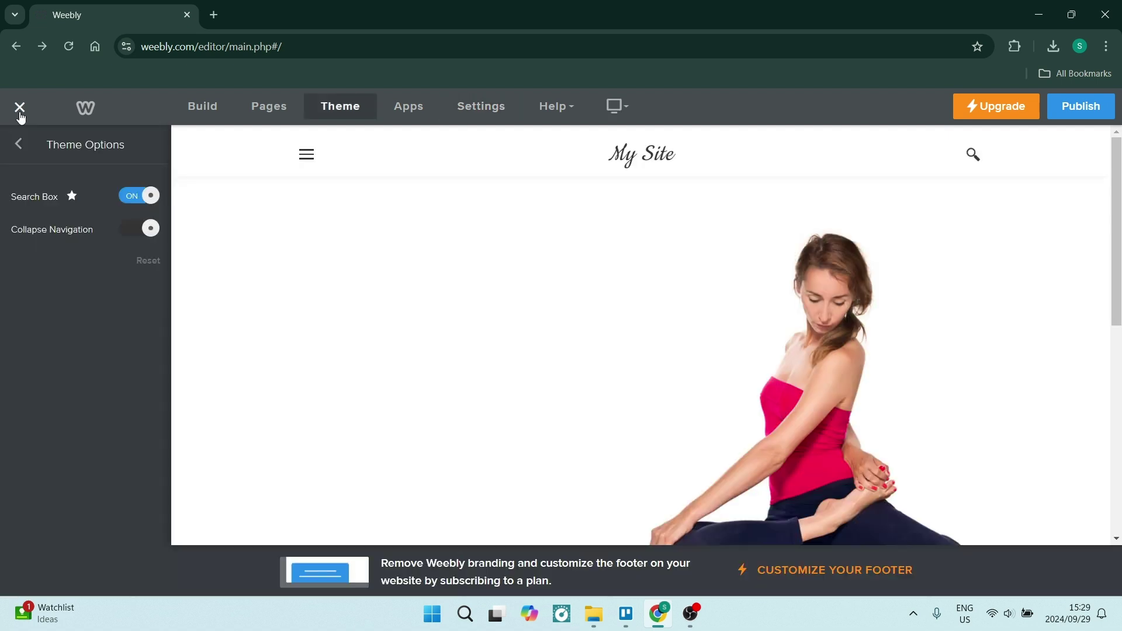